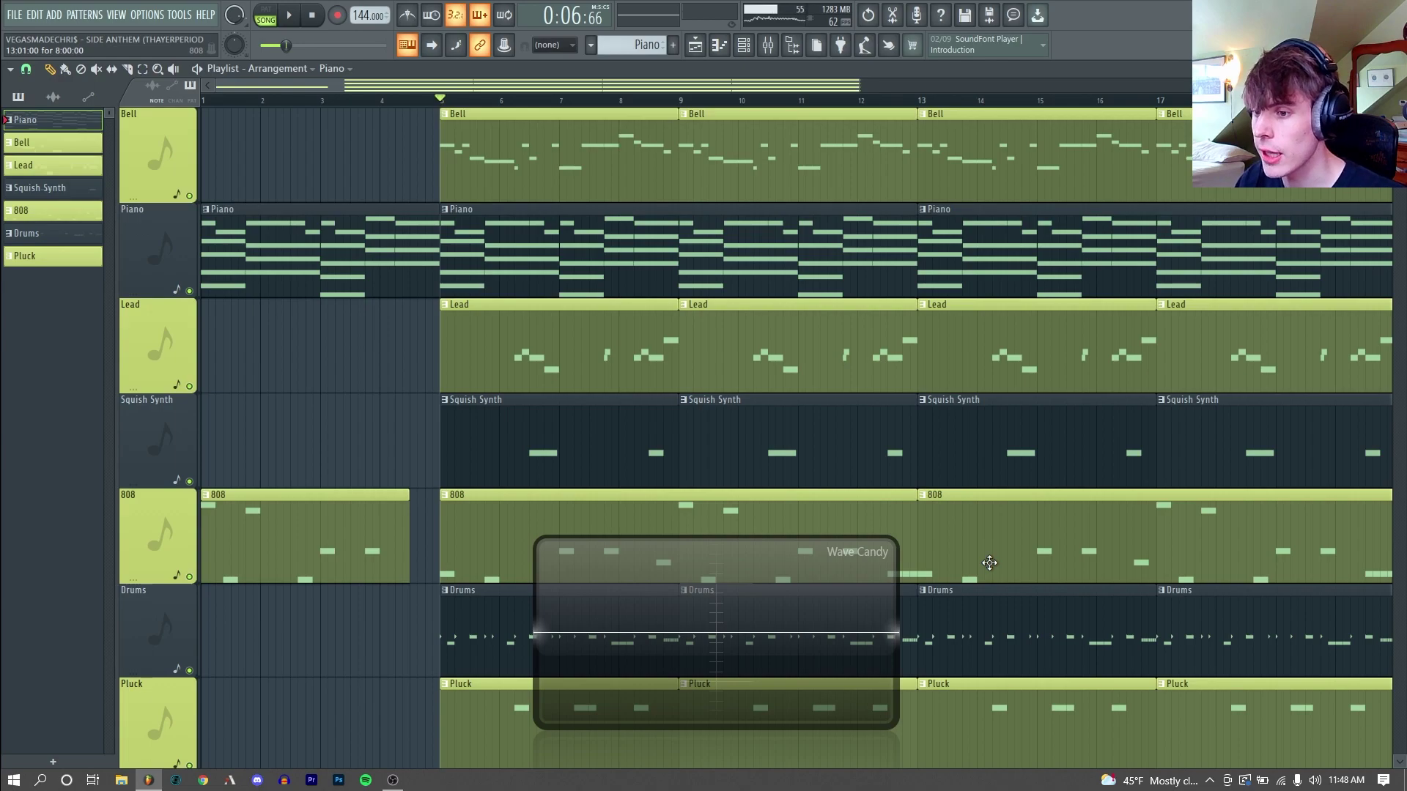
Play back the full song arrangement from the playlist.
{"action": "left_click", "coordinate": [317, 99]}
{"action": "key", "text": "space"}
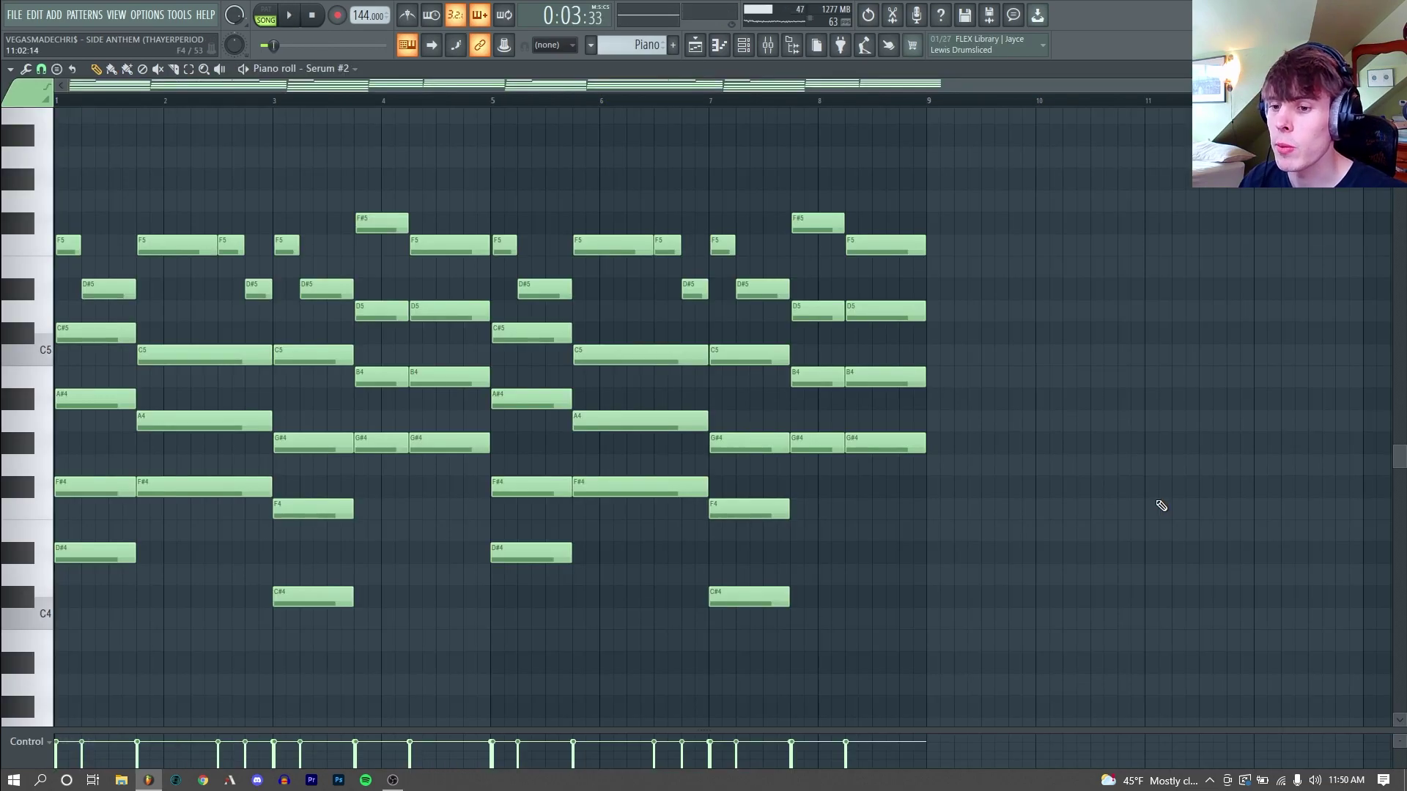
Play the Piano chord pattern on its own.
{"action": "key", "text": "space"}
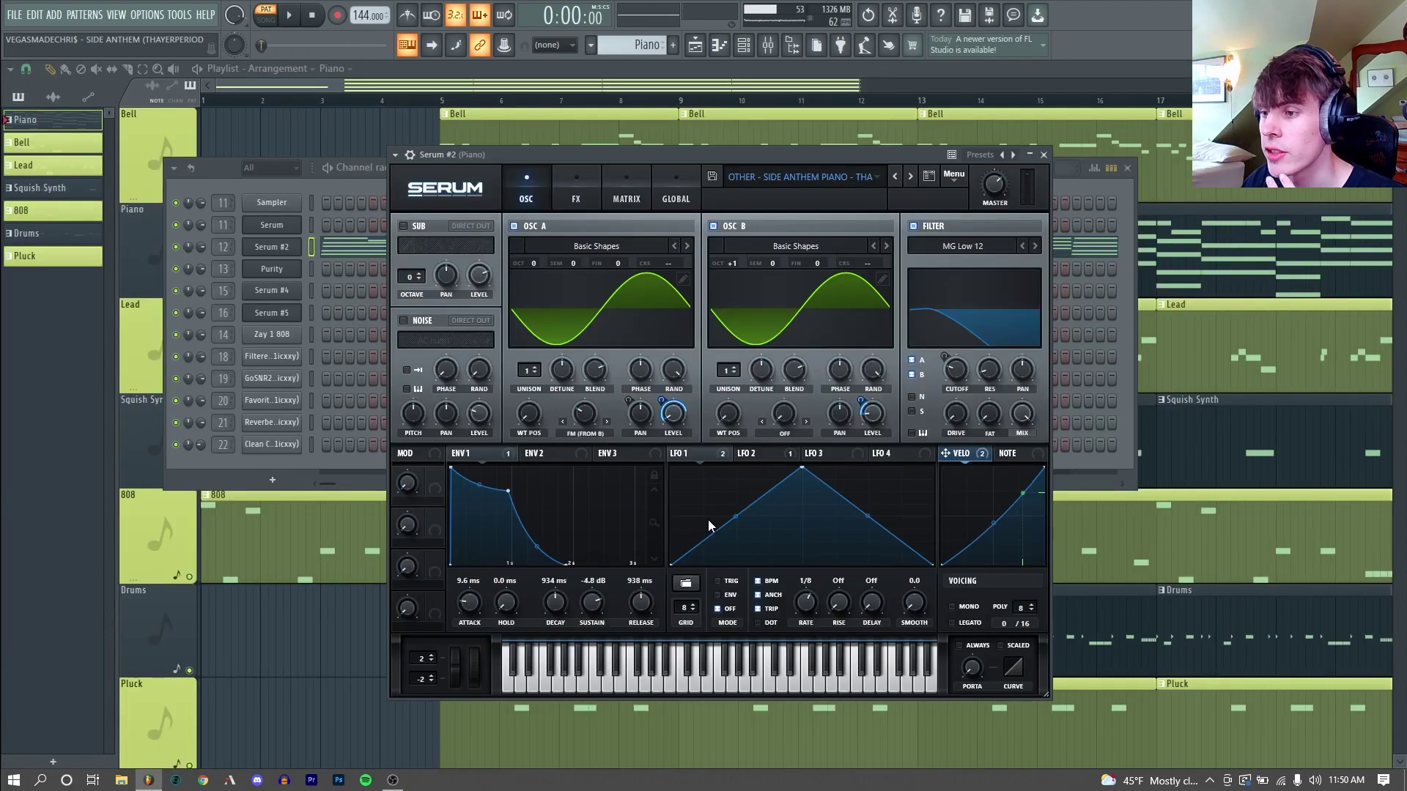
Audition the Serum piano patch and show ENV 1 modulating the filter cutoff, testing notes on its keyboard.
{"action": "key", "text": "space"}
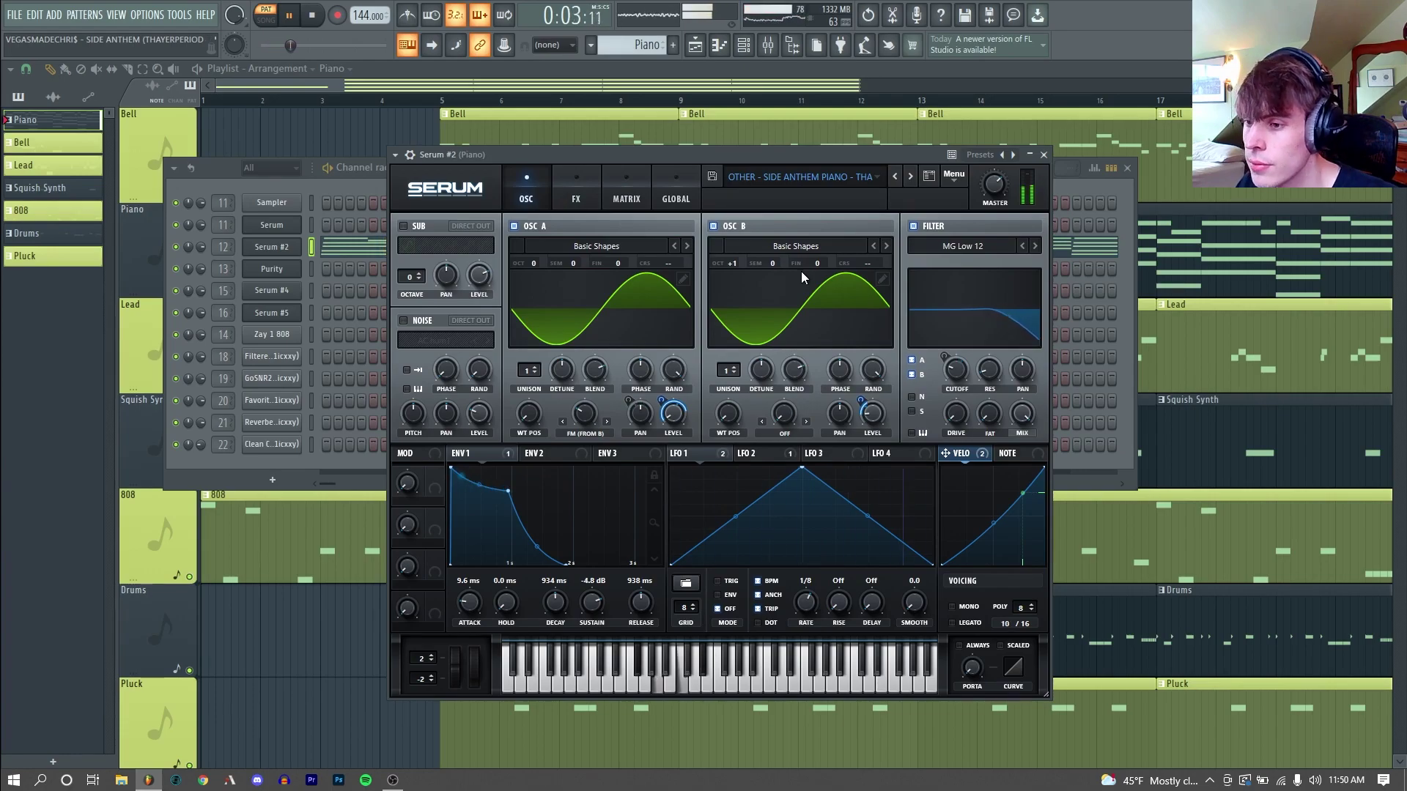
{"action": "key", "text": "space"}
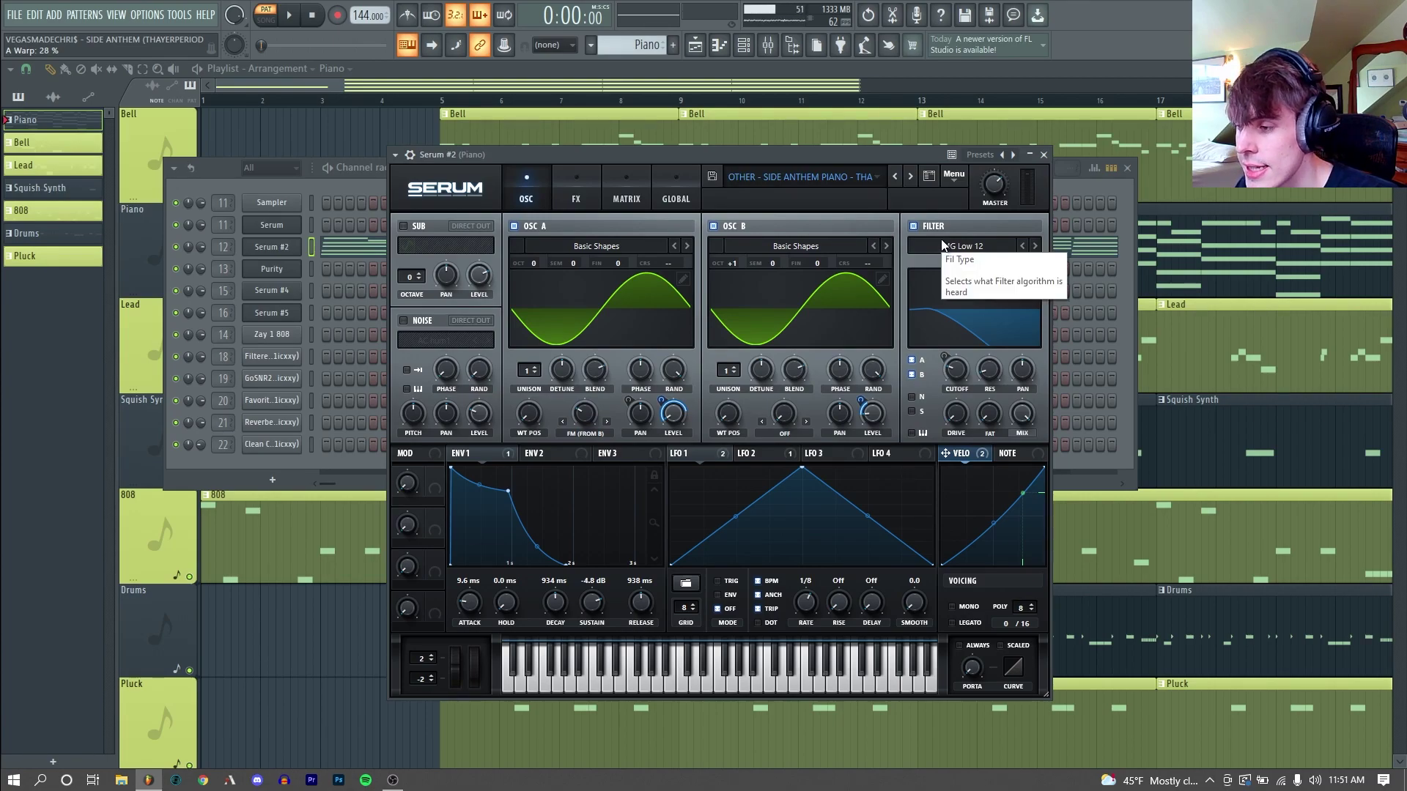
{"action": "left_click", "coordinate": [469, 454]}
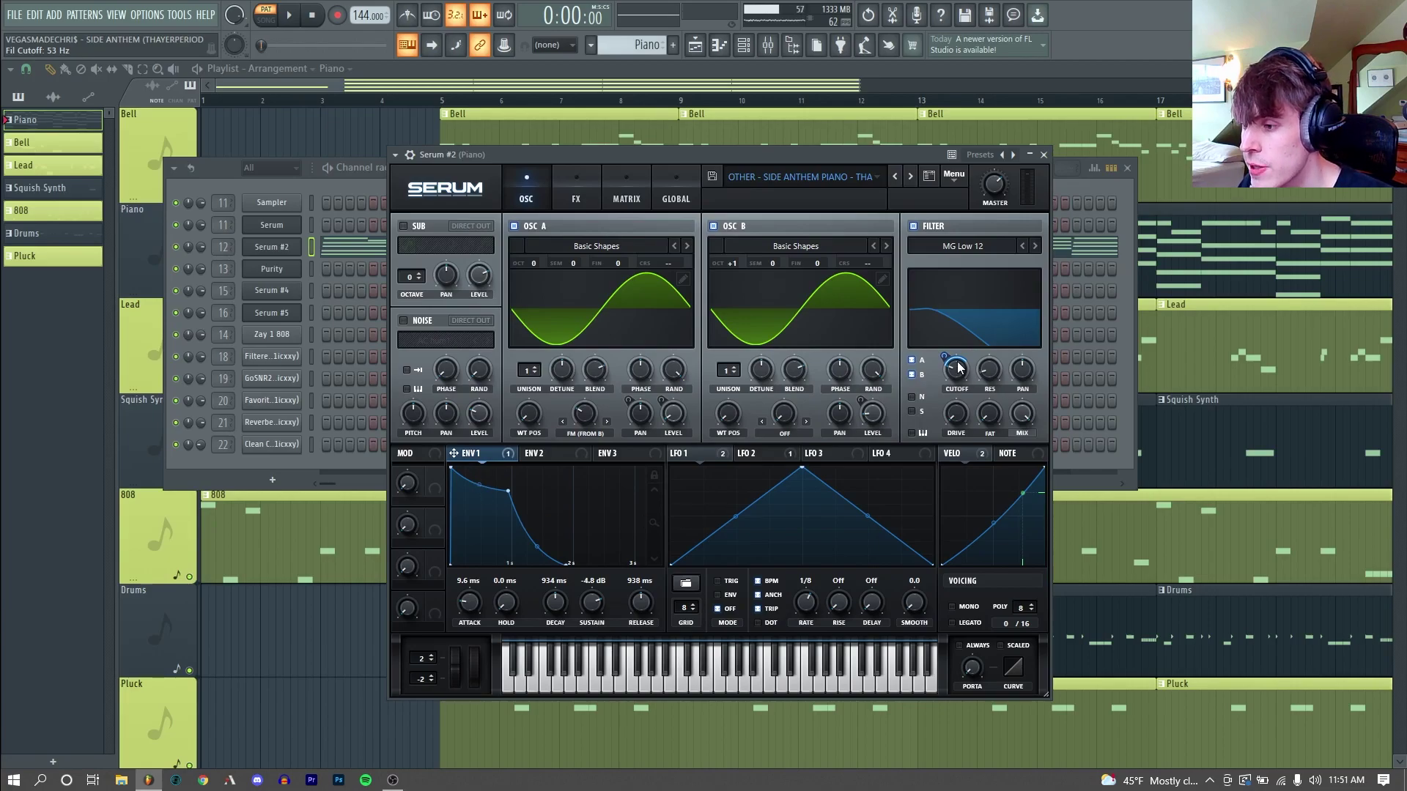
{"action": "left_click", "coordinate": [743, 689]}
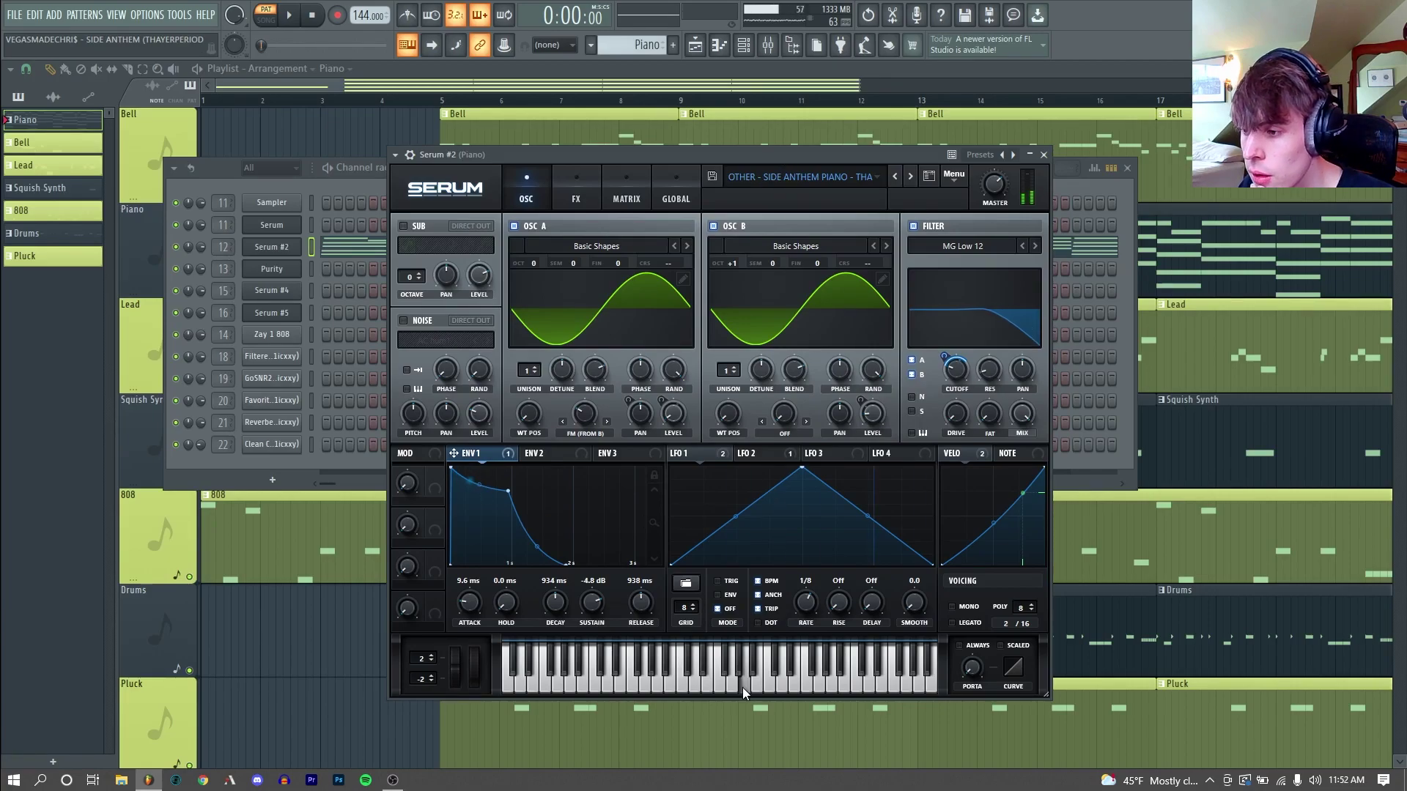
{"action": "left_click", "coordinate": [743, 688]}
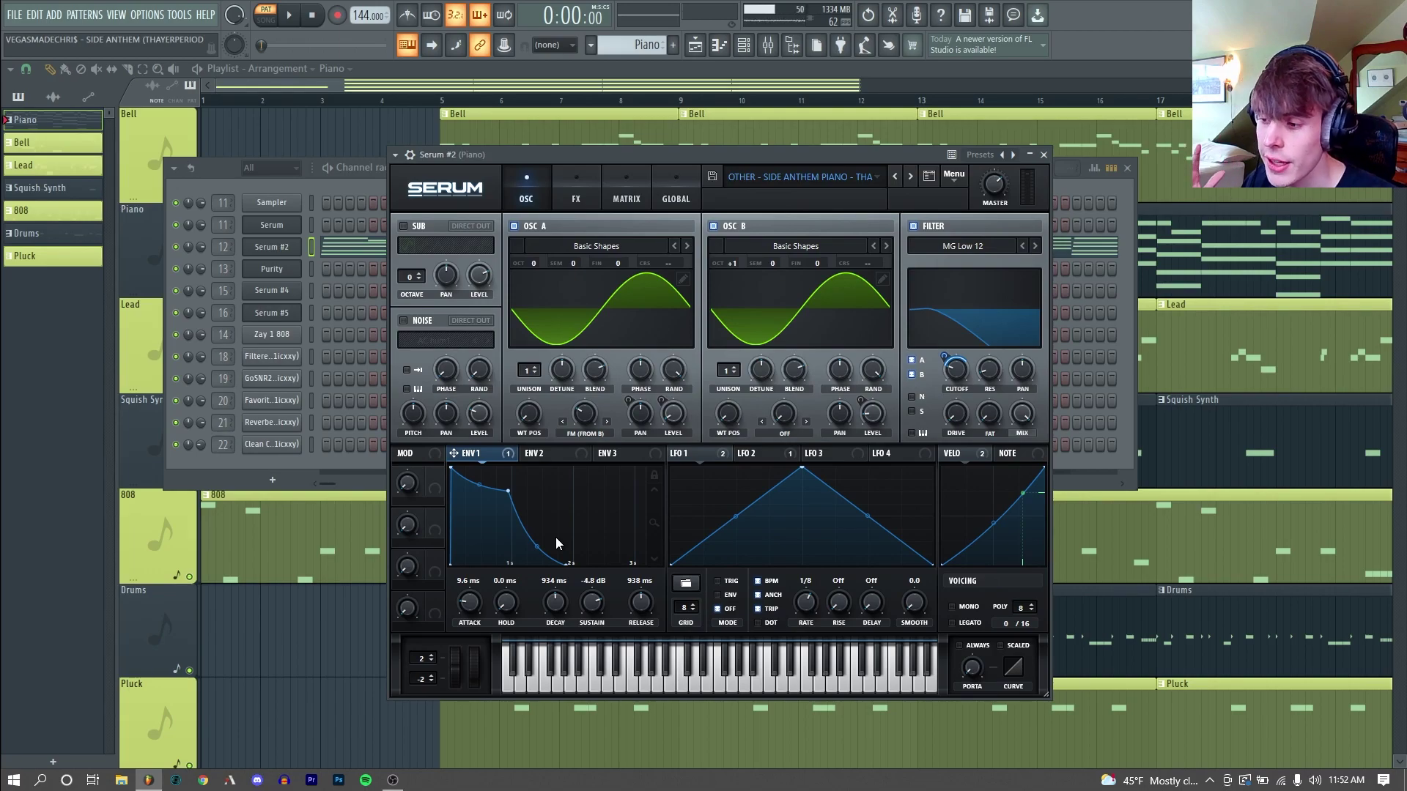
{"action": "left_click", "coordinate": [692, 455]}
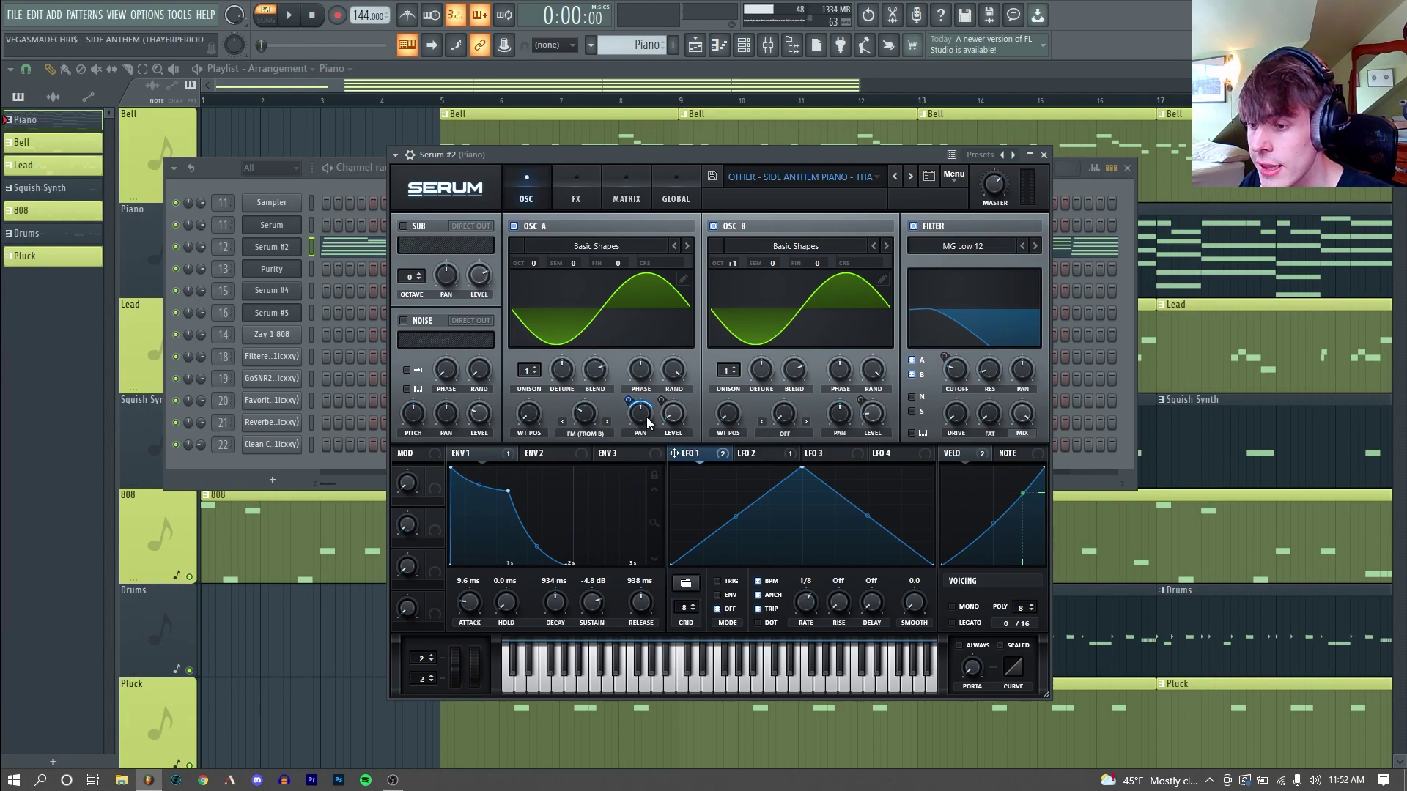
{"action": "mouse_move", "coordinate": [647, 422]}
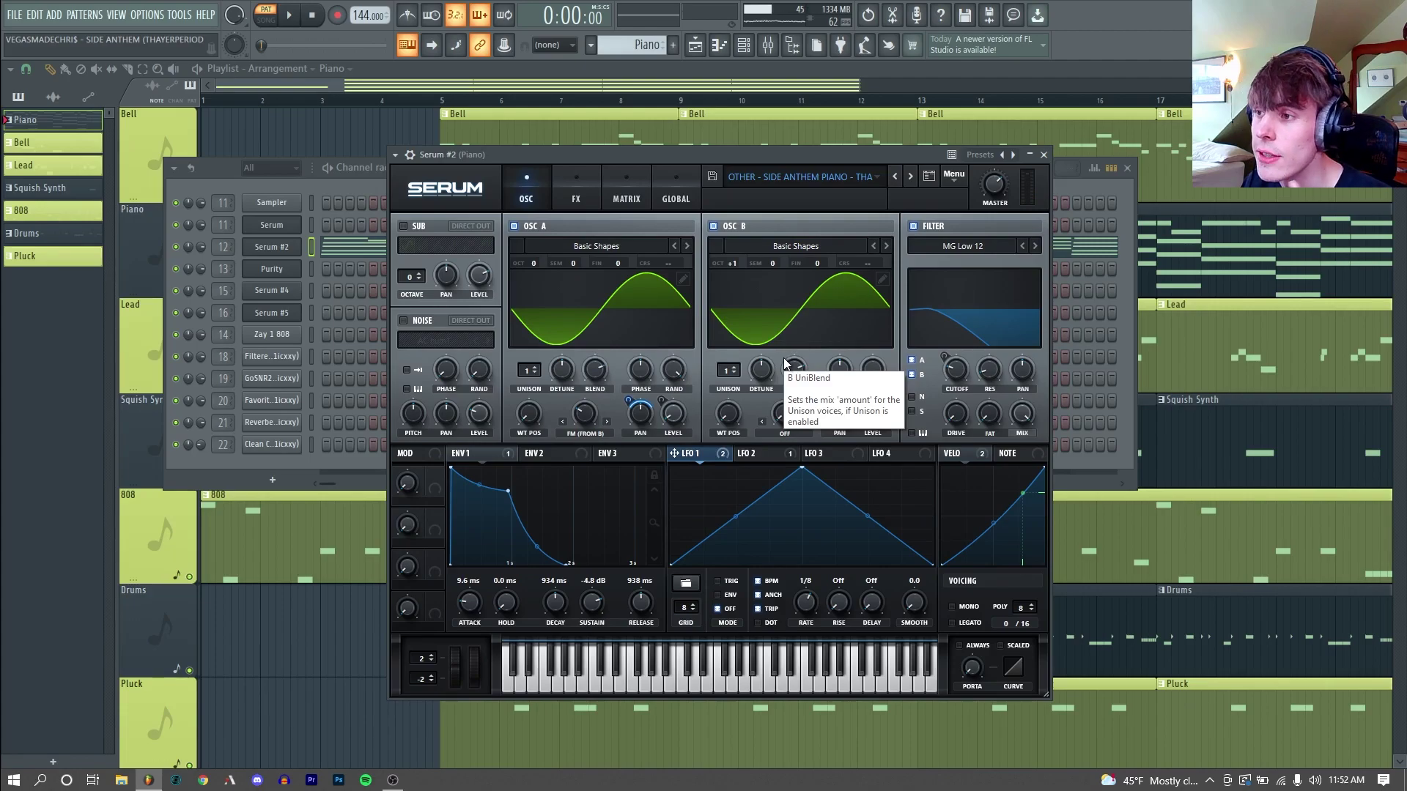
{"action": "left_click", "coordinate": [624, 189]}
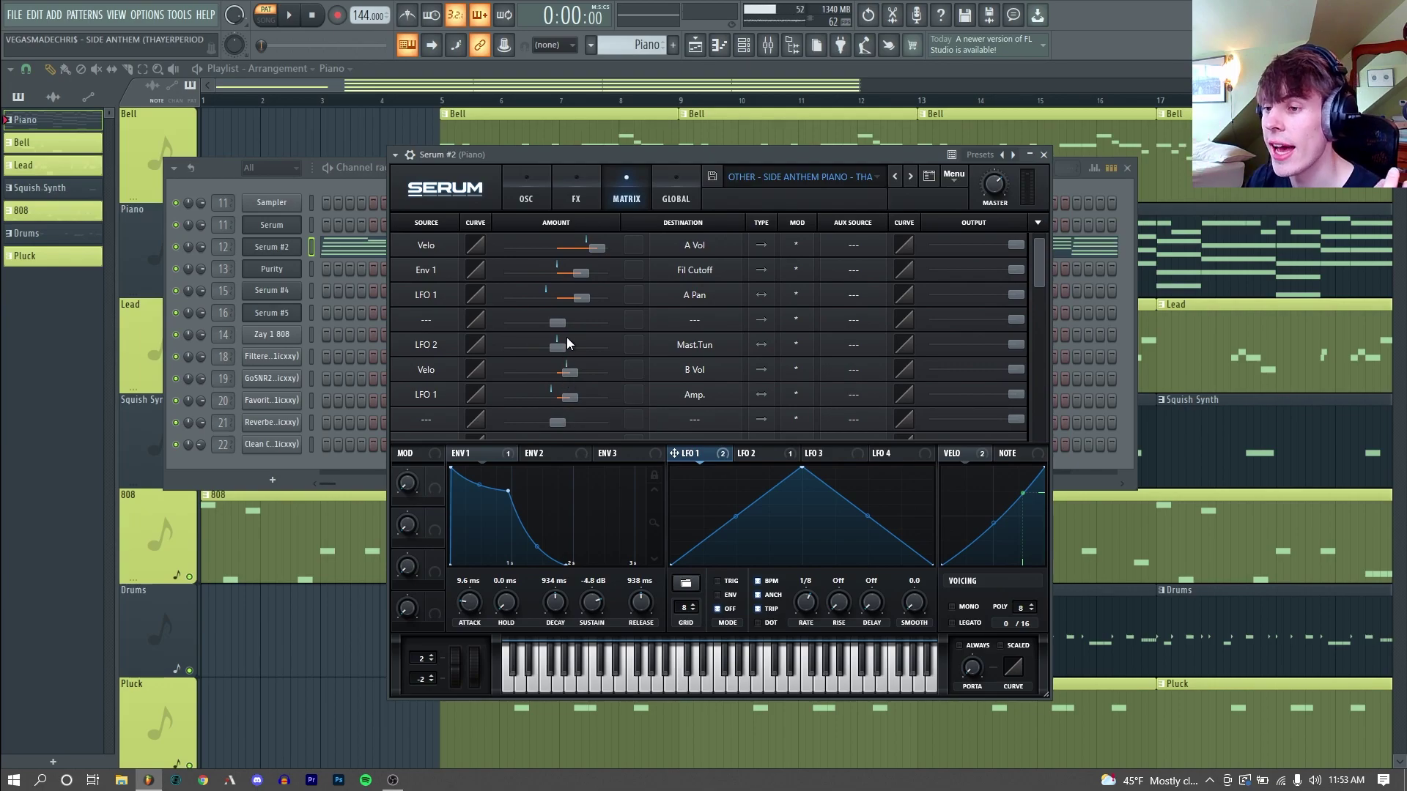
{"action": "left_click", "coordinate": [524, 183]}
{"action": "left_click", "coordinate": [734, 691]}
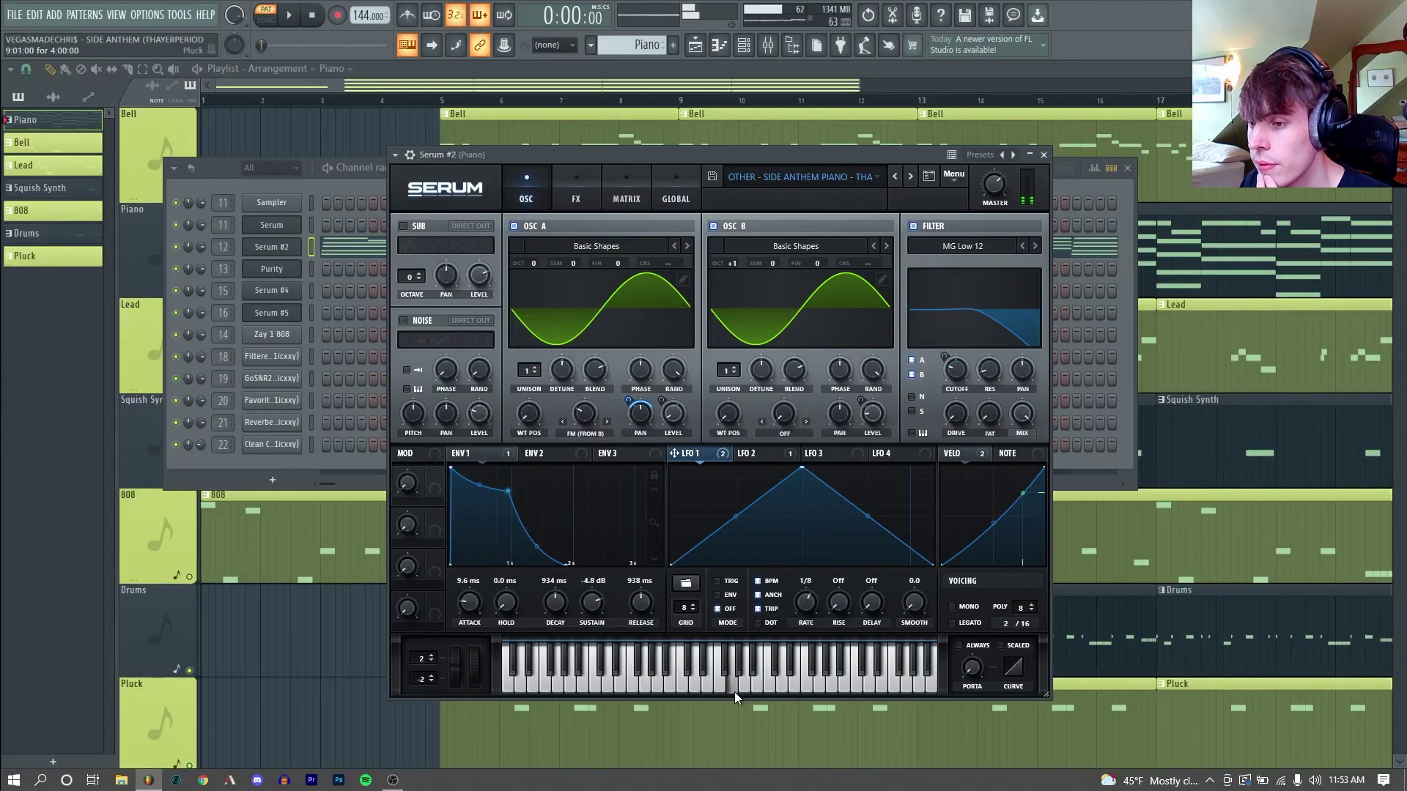
Open the piano Serum's FX rack, check the filter cutoff and audition the patch.
{"action": "left_click", "coordinate": [576, 190]}
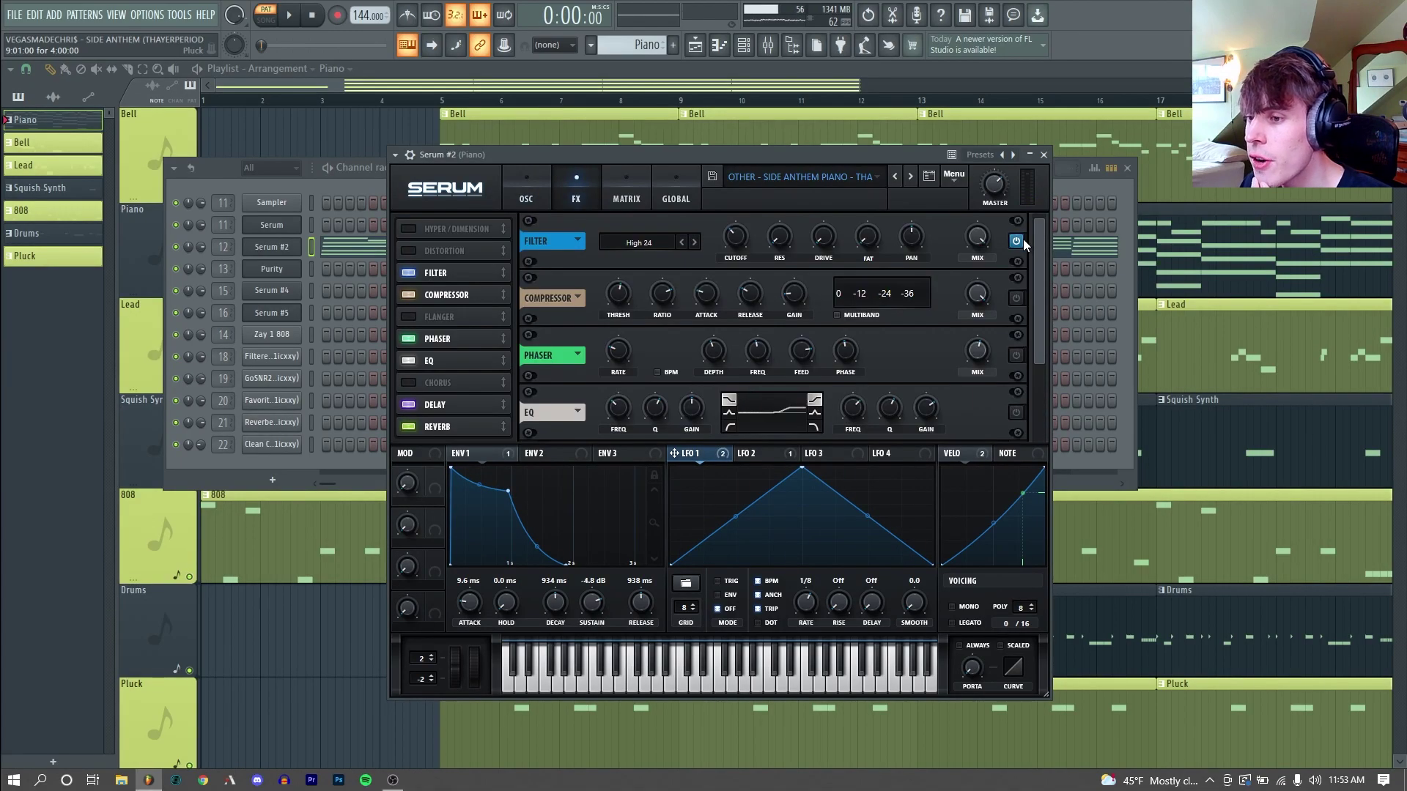
{"action": "left_click", "coordinate": [748, 236]}
{"action": "left_click", "coordinate": [671, 669]}
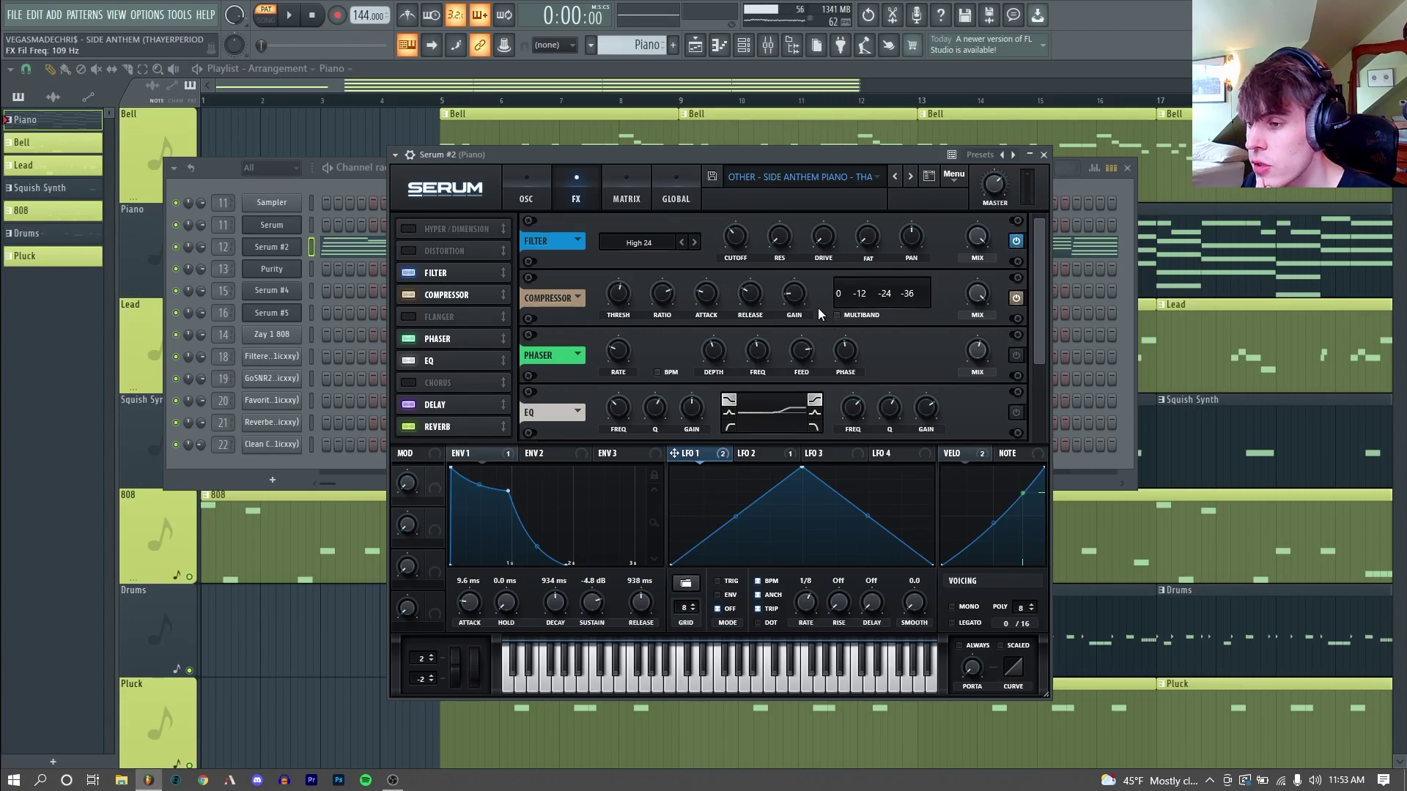
Turn on the Phaser module and audition the patch through the full effect chain.
{"action": "mouse_move", "coordinate": [807, 302]}
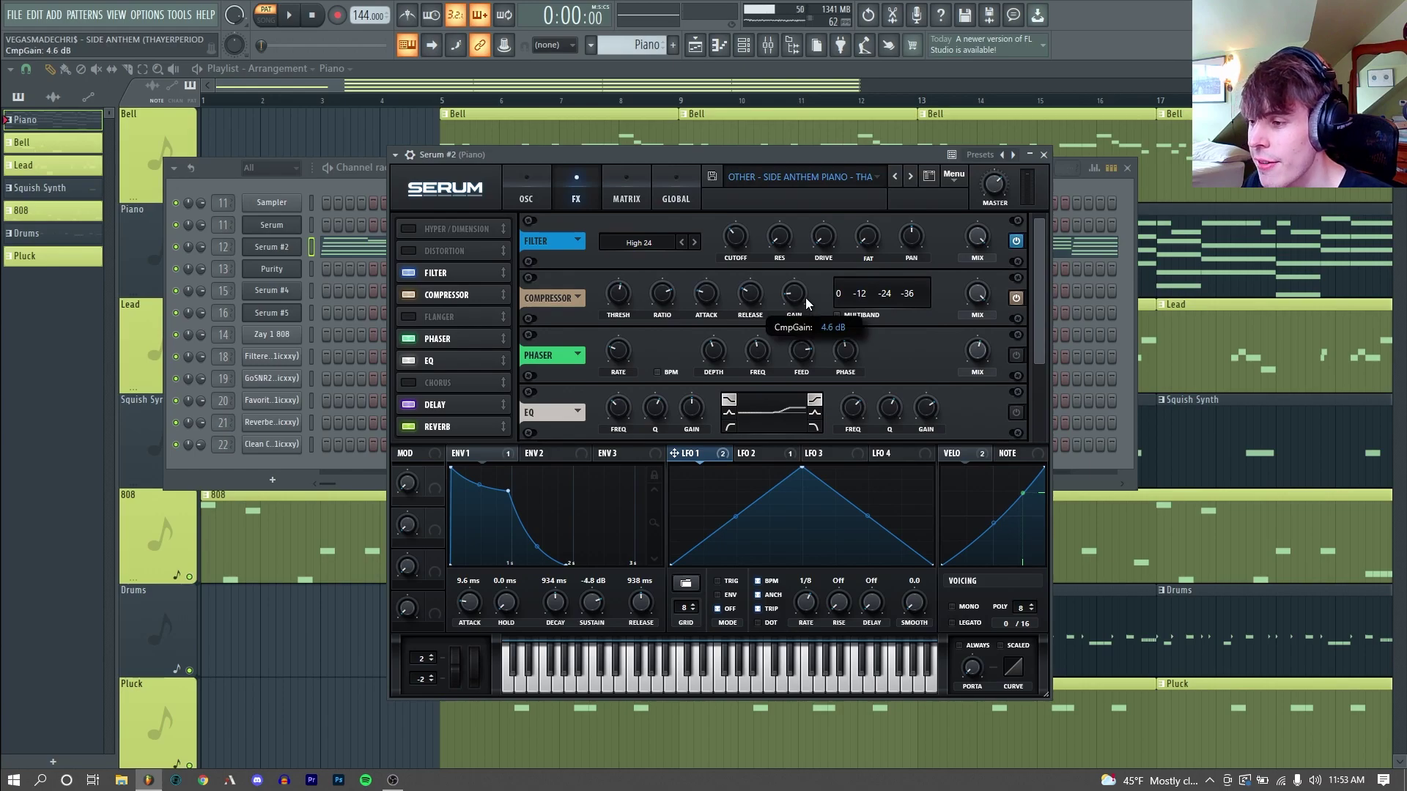
{"action": "left_click", "coordinate": [1016, 355]}
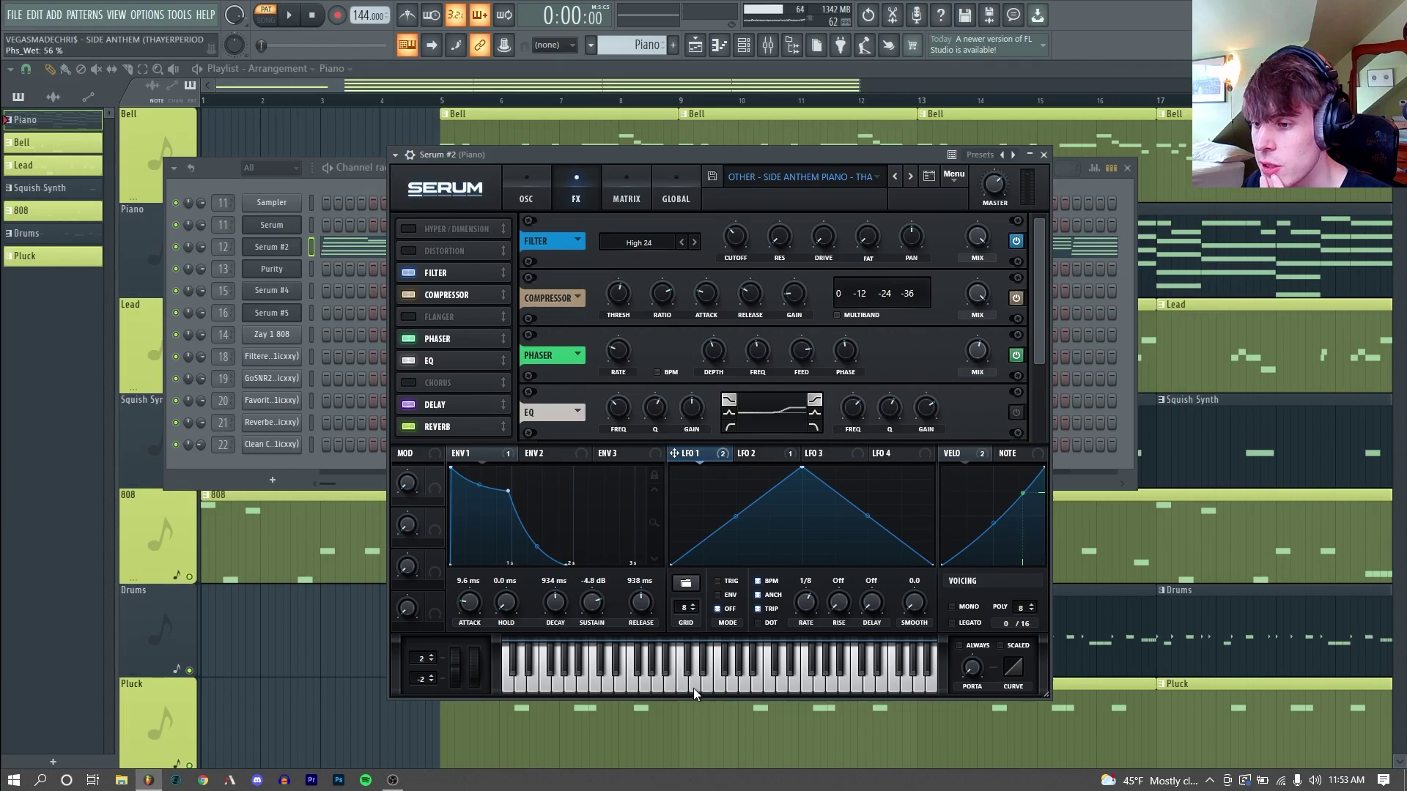
{"action": "scroll", "coordinate": [1037, 385], "scroll_direction": "down", "scroll_amount": 1}
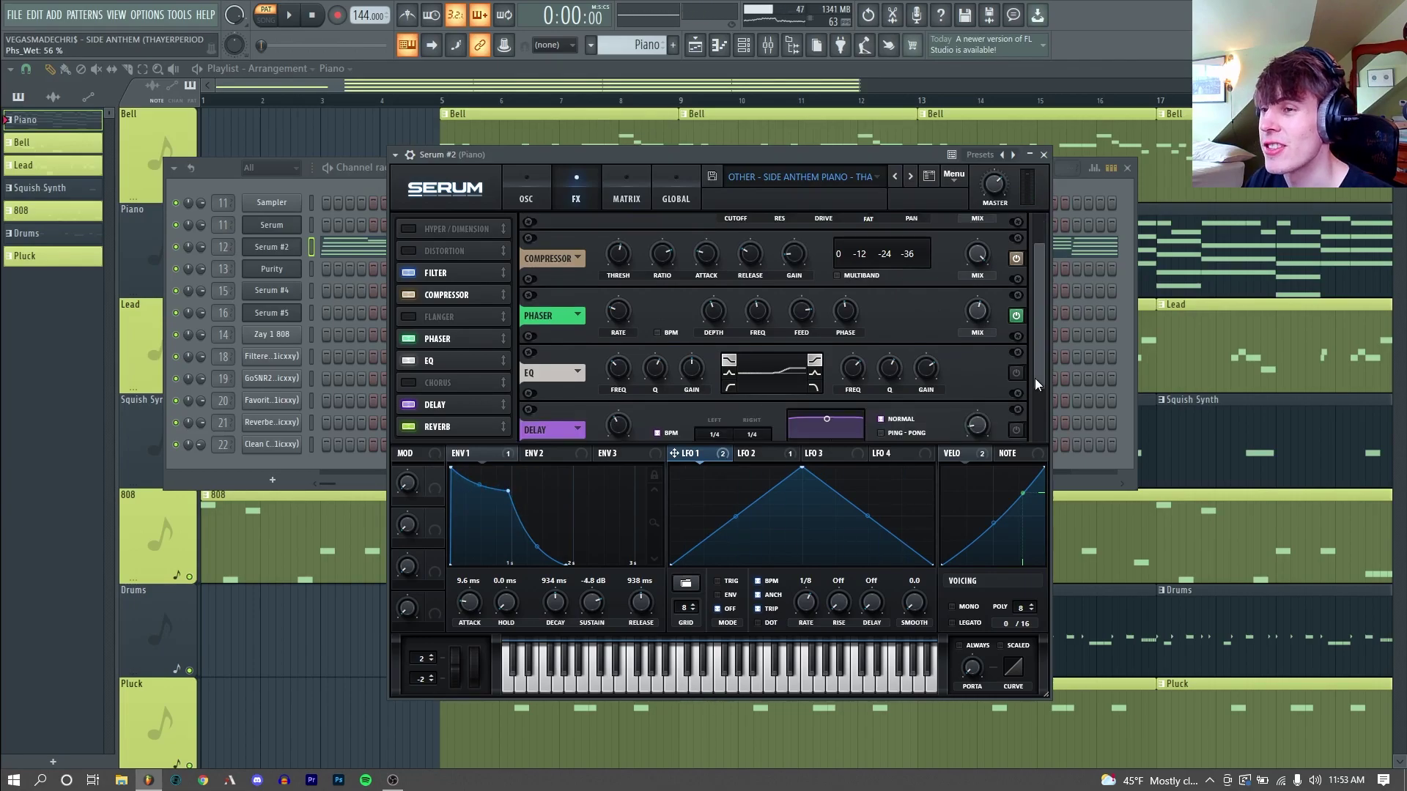
{"action": "scroll", "coordinate": [1036, 385], "scroll_direction": "down", "scroll_amount": 1}
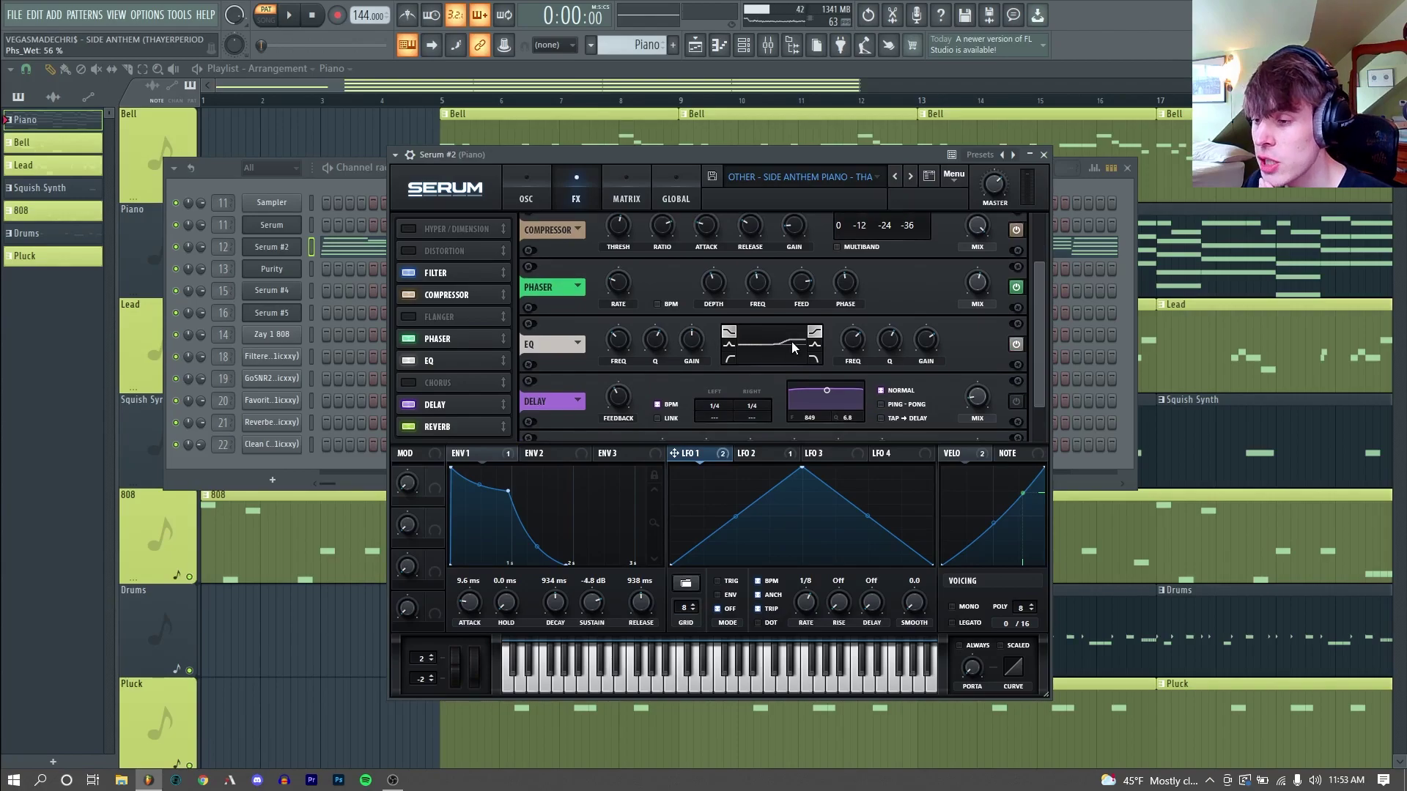
{"action": "mouse_move", "coordinate": [851, 350]}
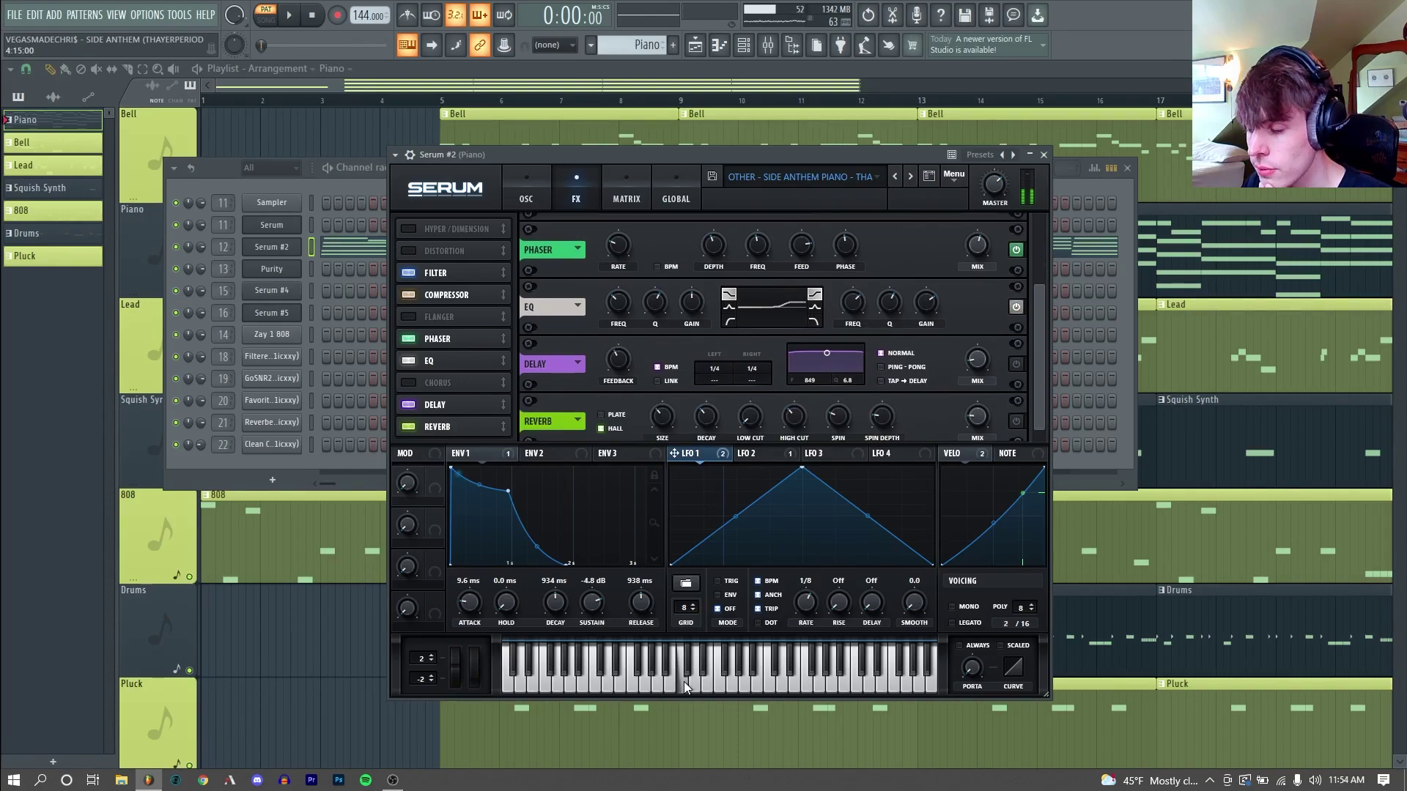
{"action": "scroll", "coordinate": [857, 366], "scroll_direction": "down", "scroll_amount": 2}
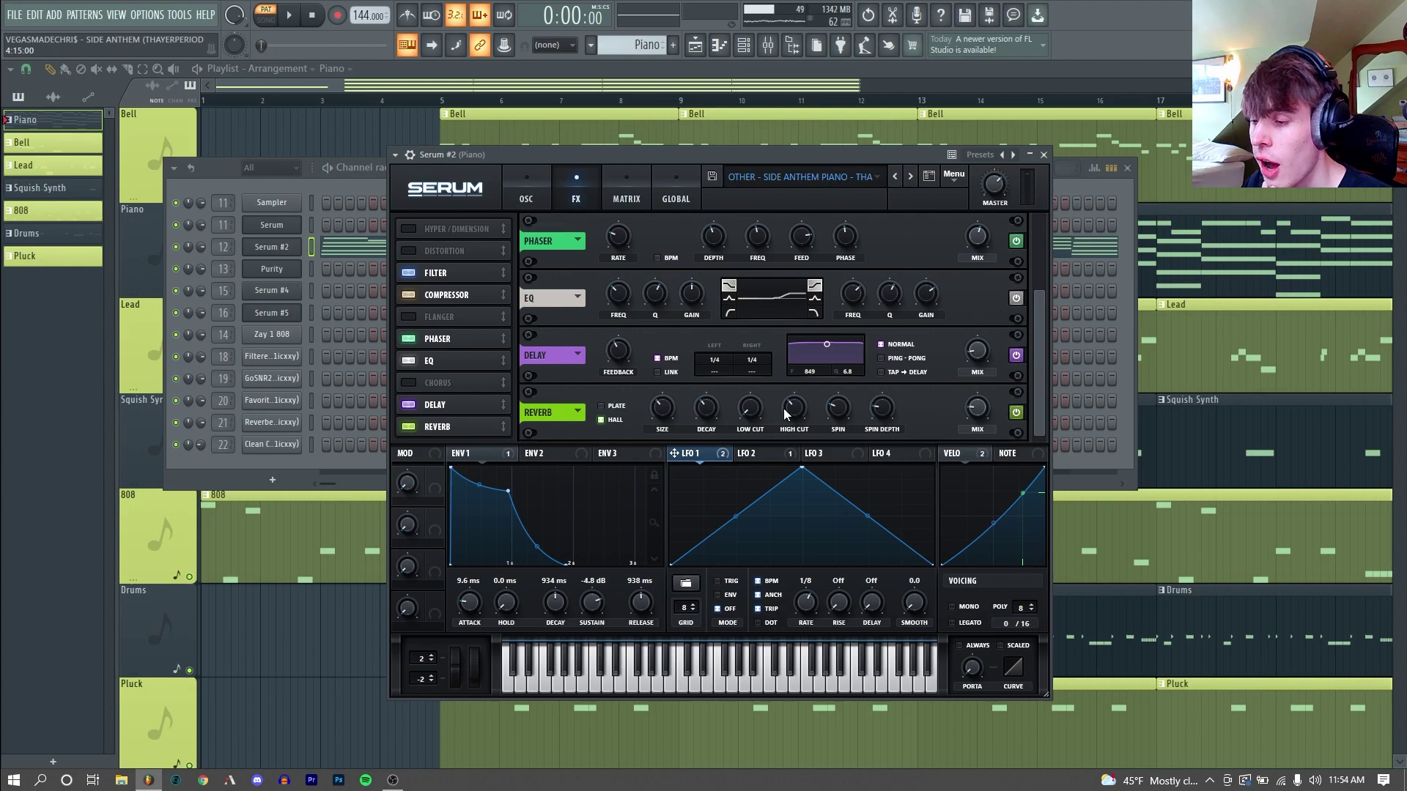
{"action": "left_click", "coordinate": [668, 692]}
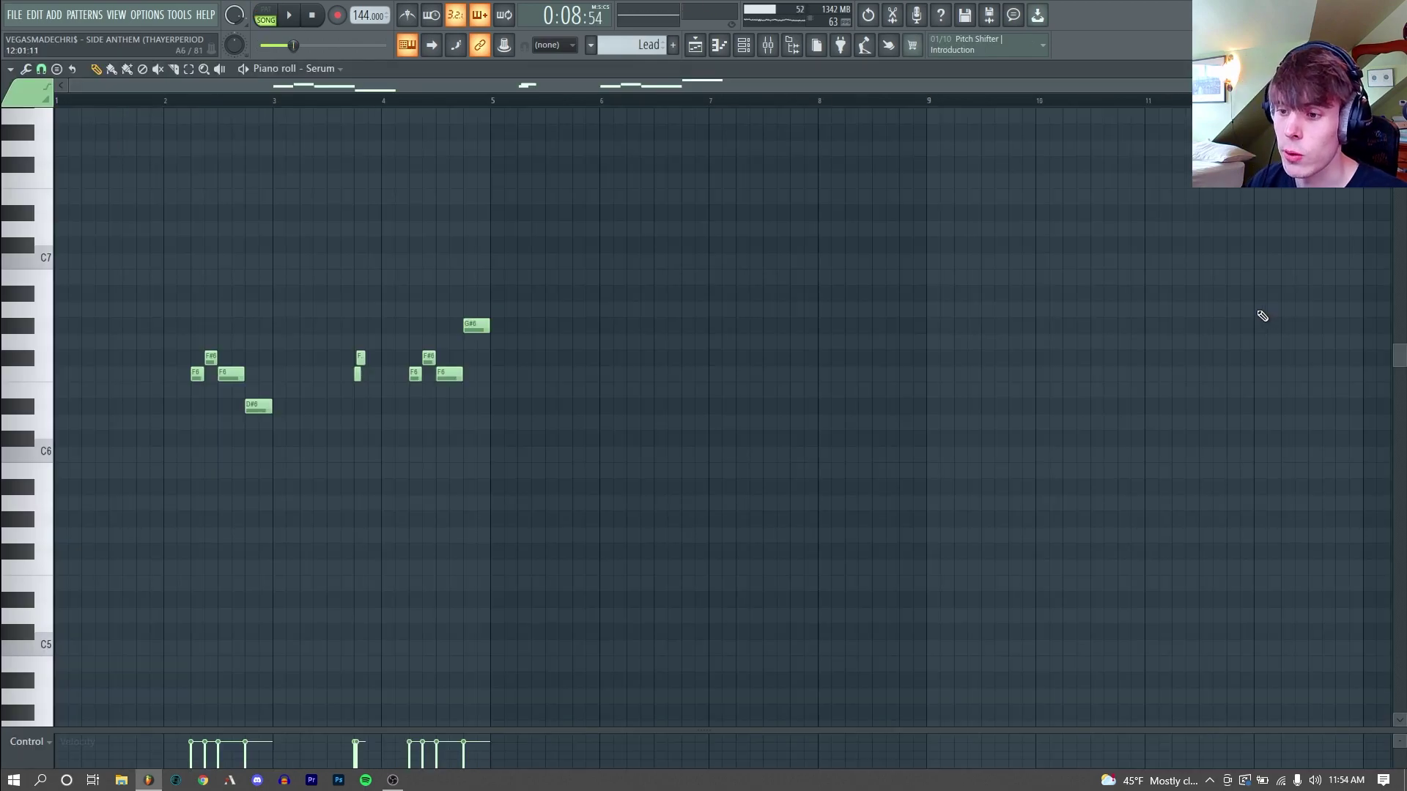
Play the Lead melody with FM, then switch oscillator B off to compare.
{"action": "key", "text": "space"}
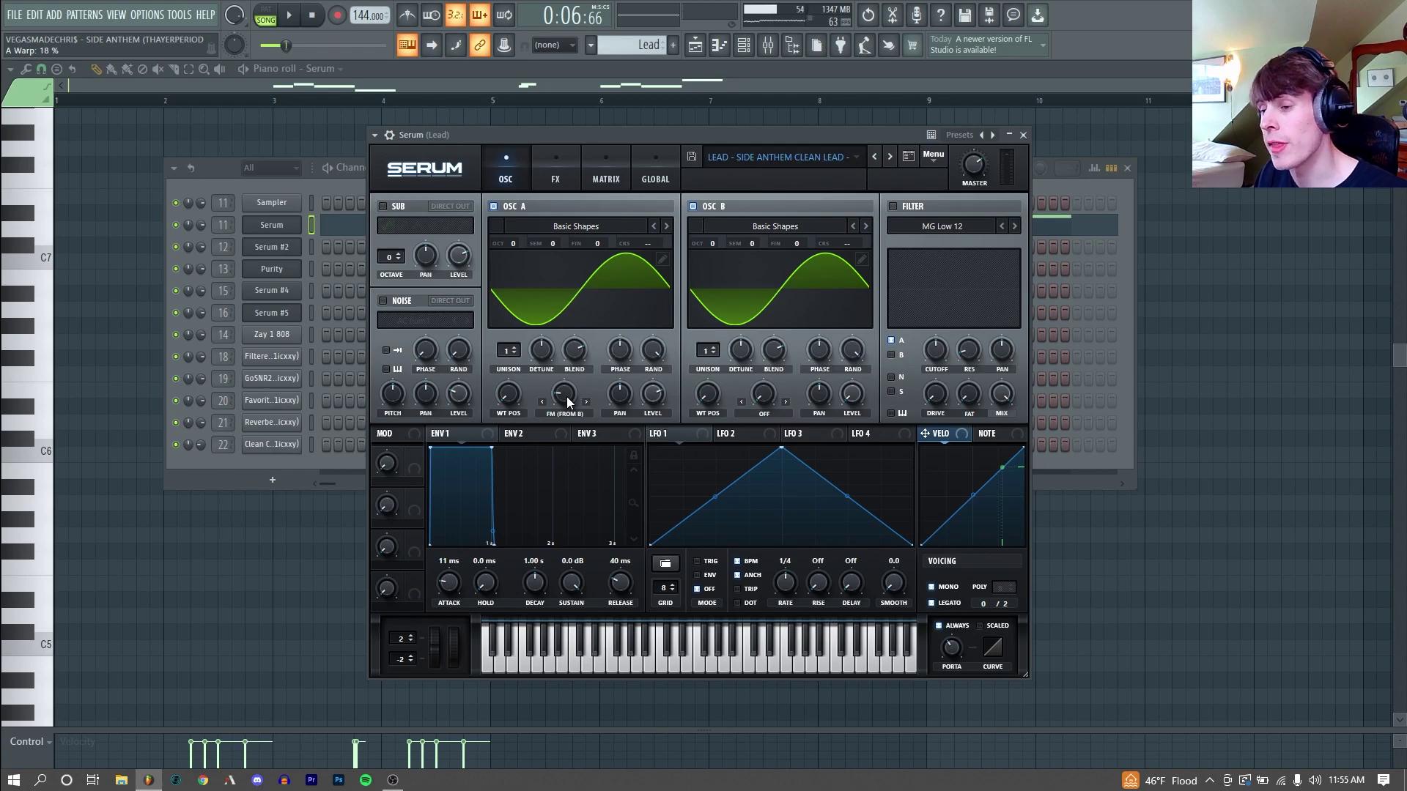
{"action": "key", "text": "space"}
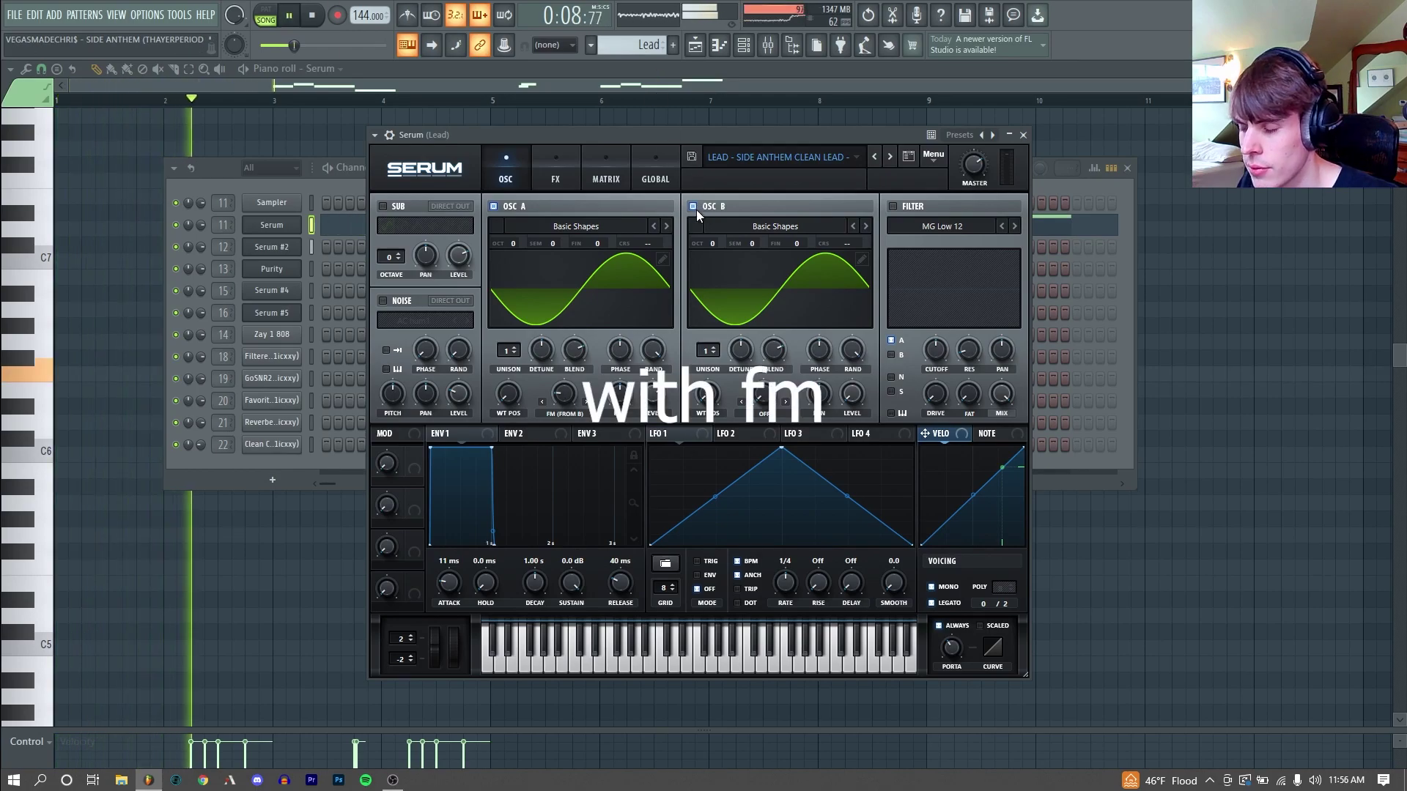
{"action": "left_click", "coordinate": [693, 208]}
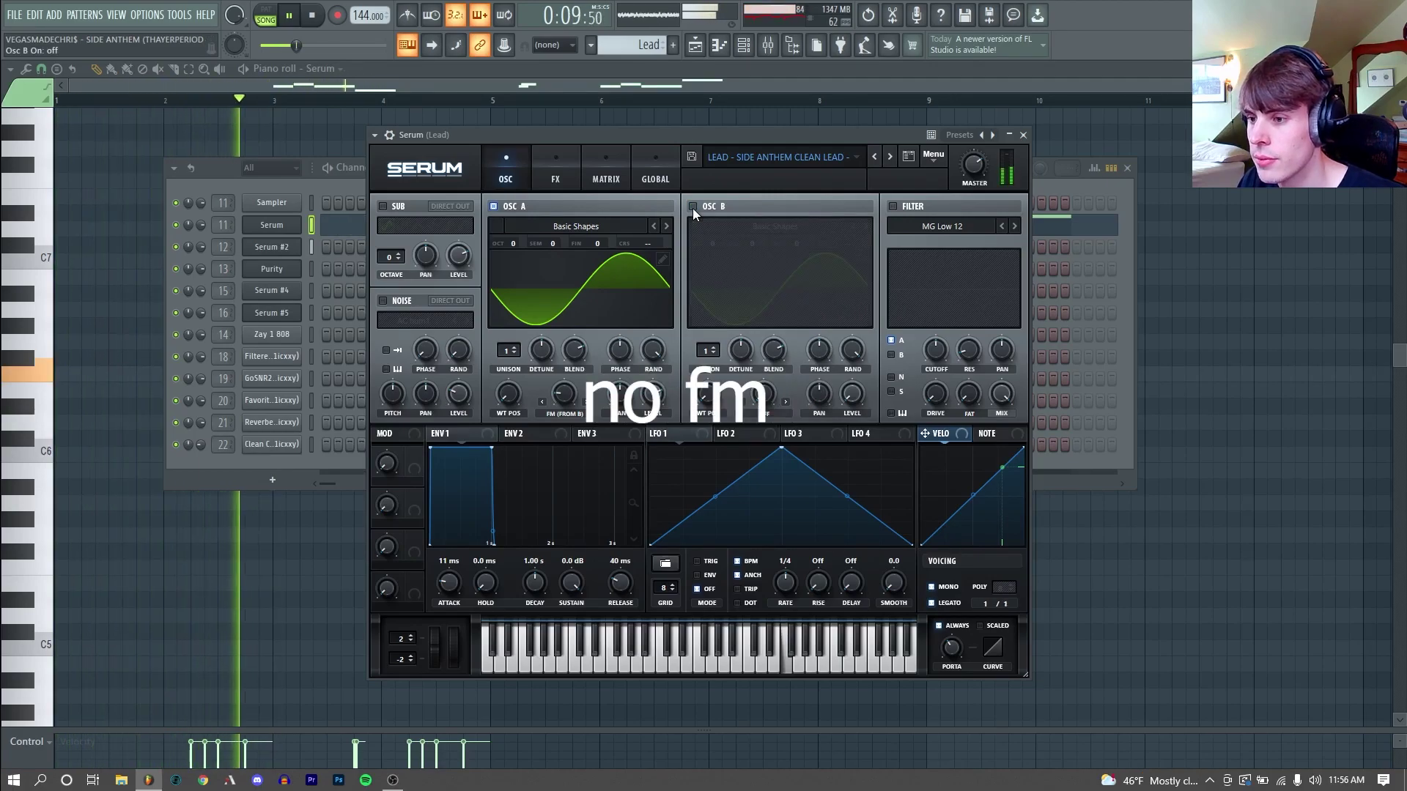
Re-enable oscillator B and audition the Lead pattern in pattern mode.
{"action": "left_click", "coordinate": [693, 208]}
{"action": "key", "text": "space"}
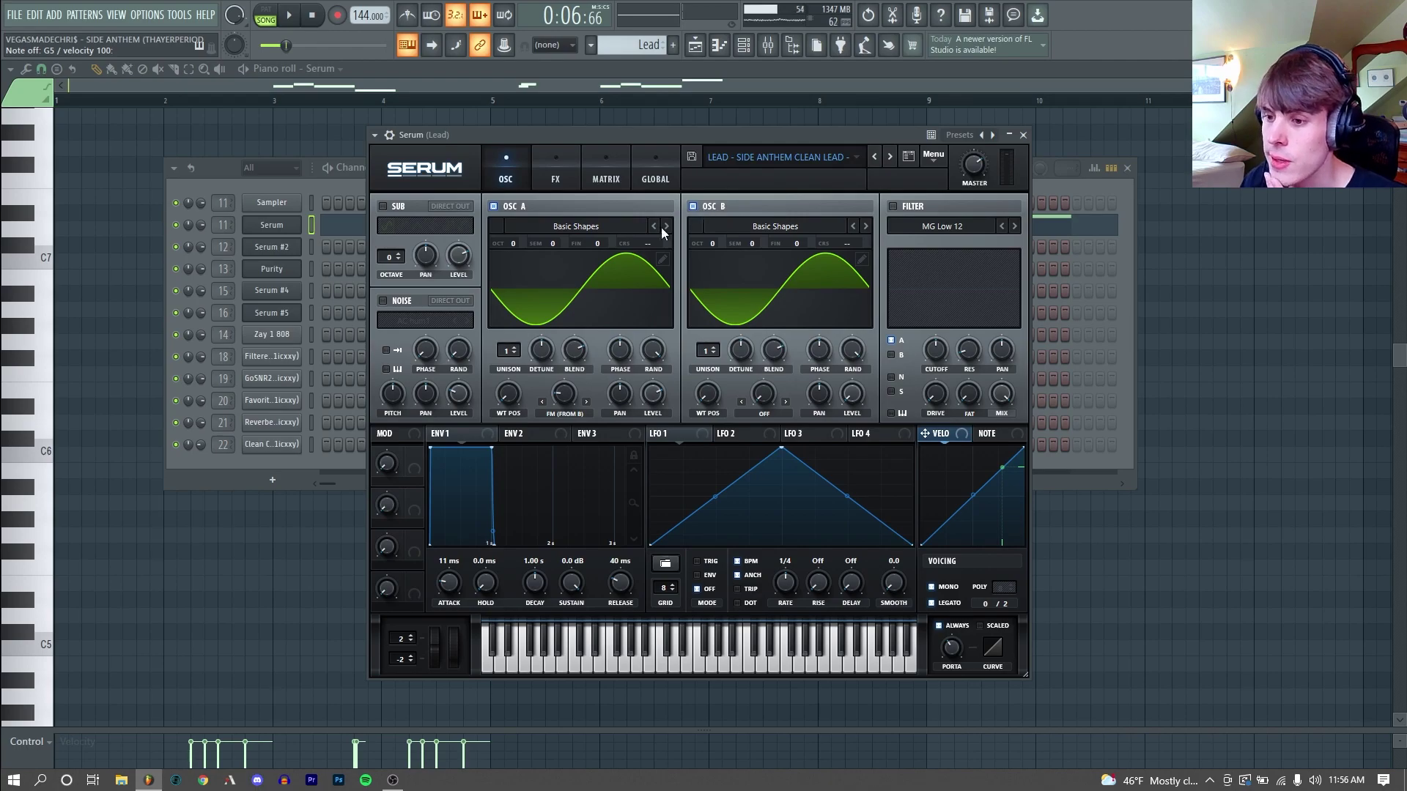
{"action": "key", "text": "l"}
{"action": "key", "text": "space"}
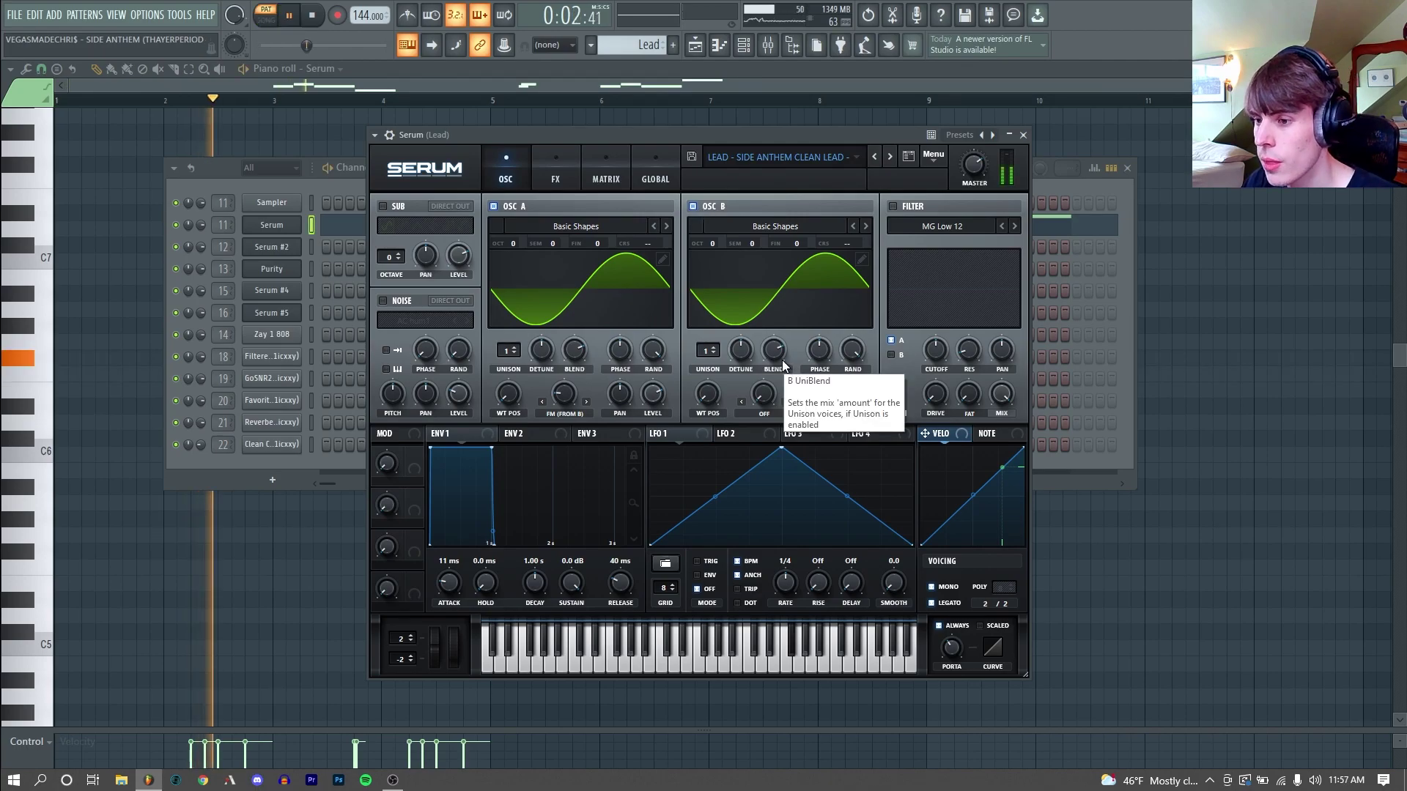
{"action": "key", "text": "space"}
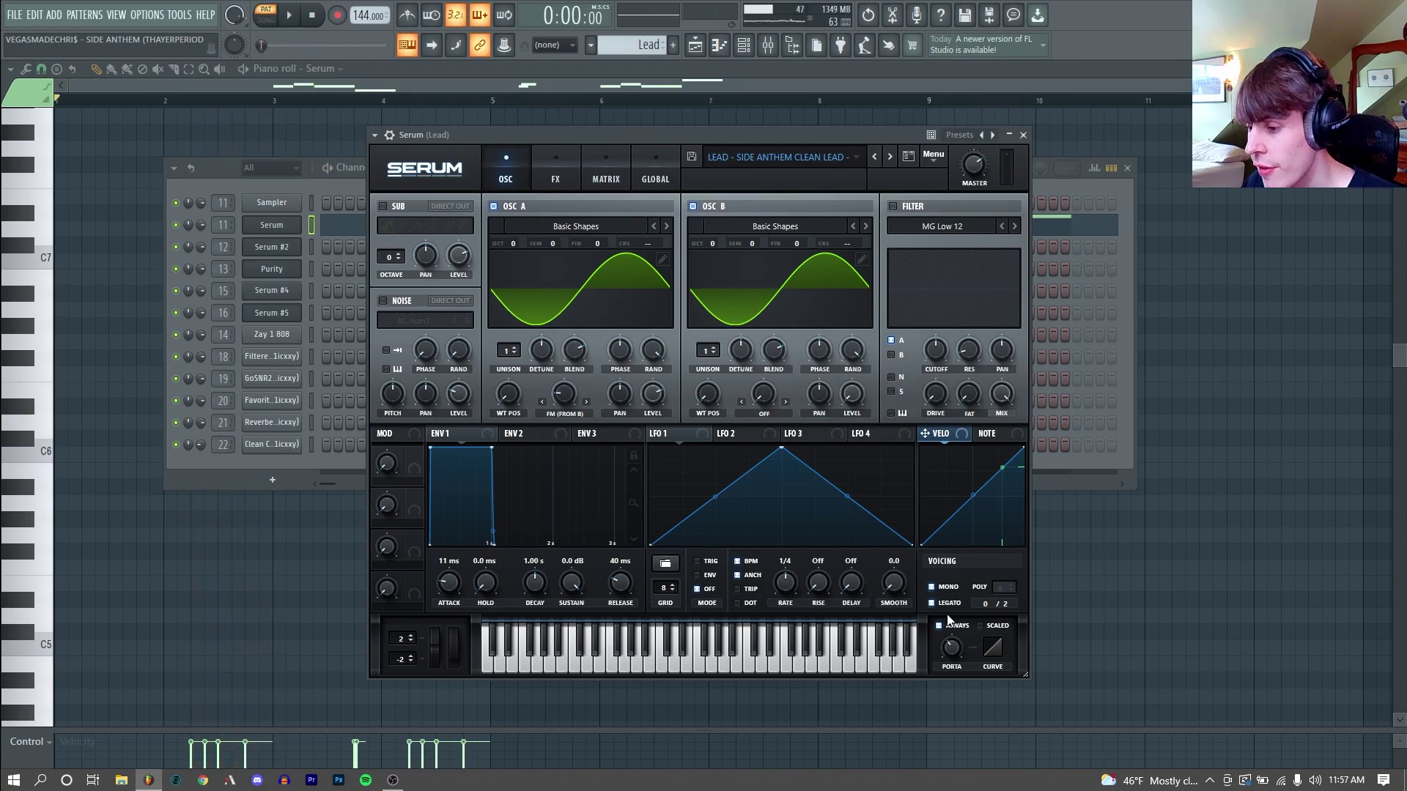
{"action": "mouse_move", "coordinate": [952, 652]}
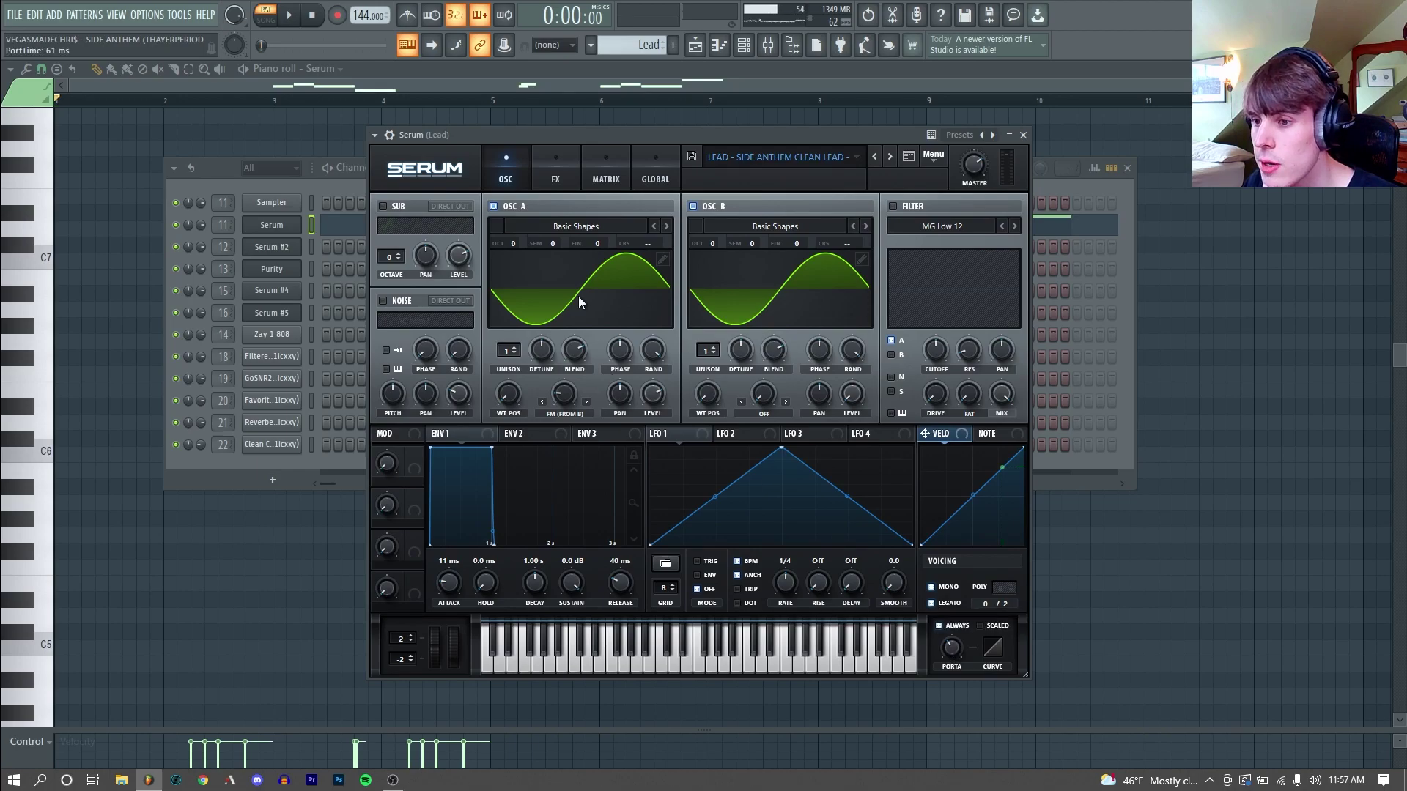
Power on the Delay and Reverb modules in the lead Serum's FX page.
{"action": "left_click", "coordinate": [555, 179]}
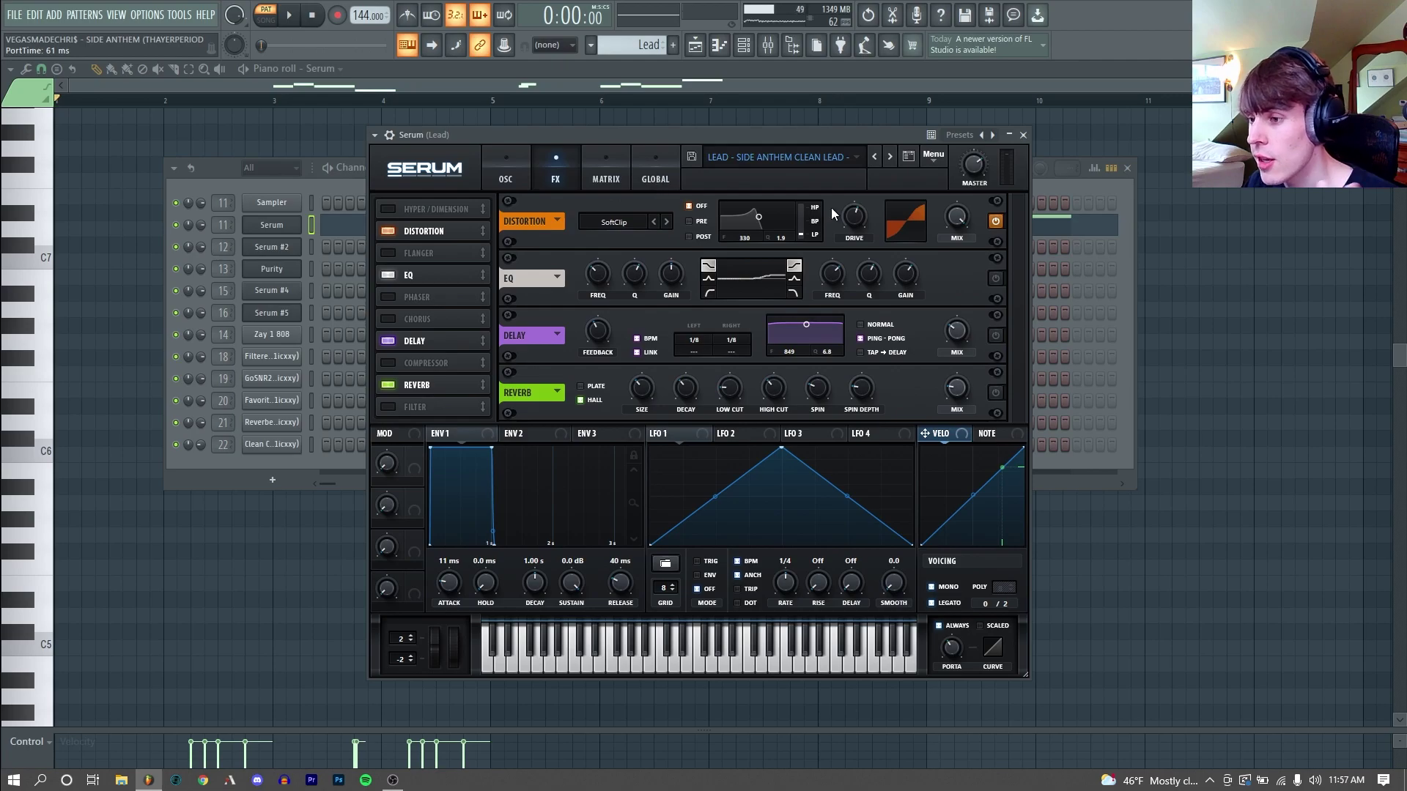
{"action": "mouse_move", "coordinate": [867, 230]}
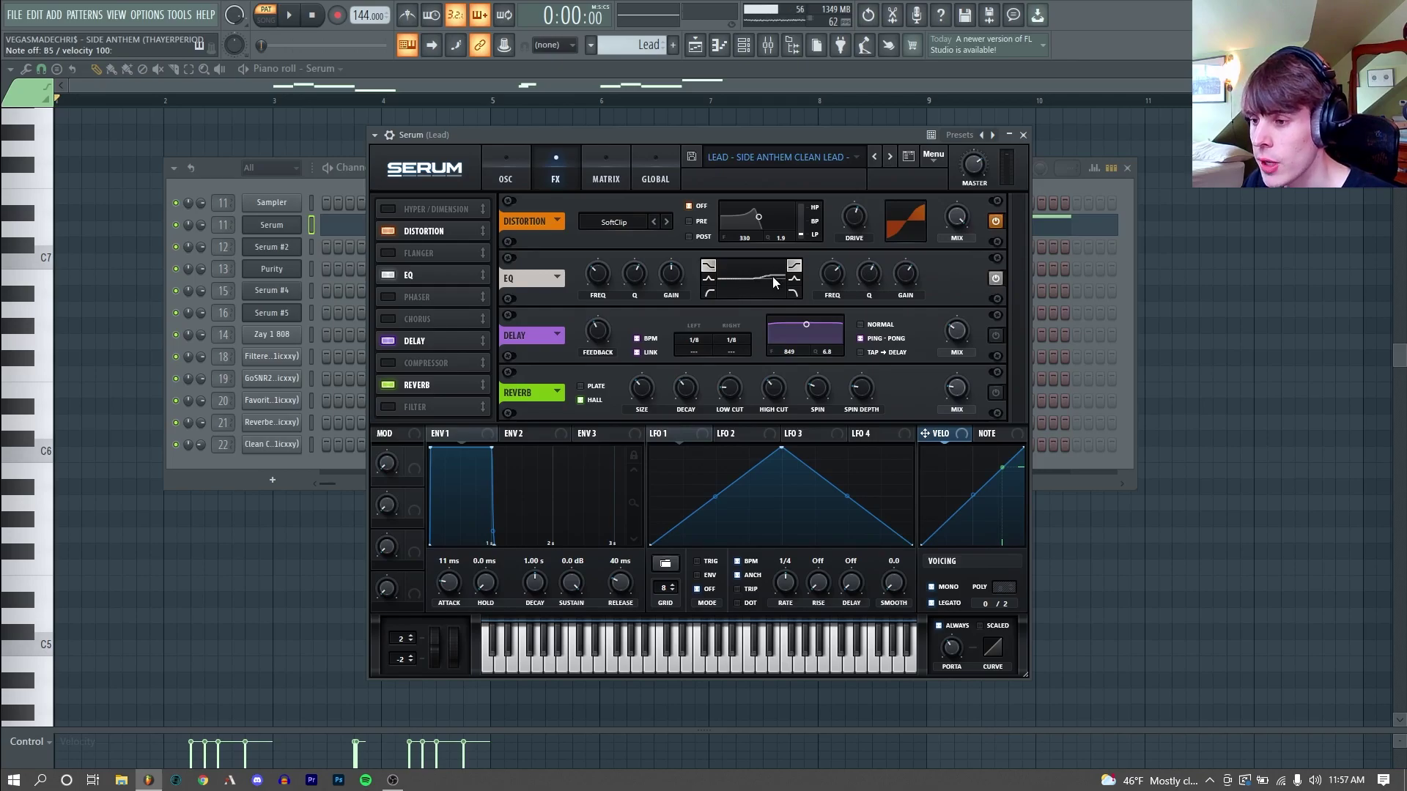
{"action": "left_click", "coordinate": [994, 336]}
{"action": "left_click", "coordinate": [995, 392]}
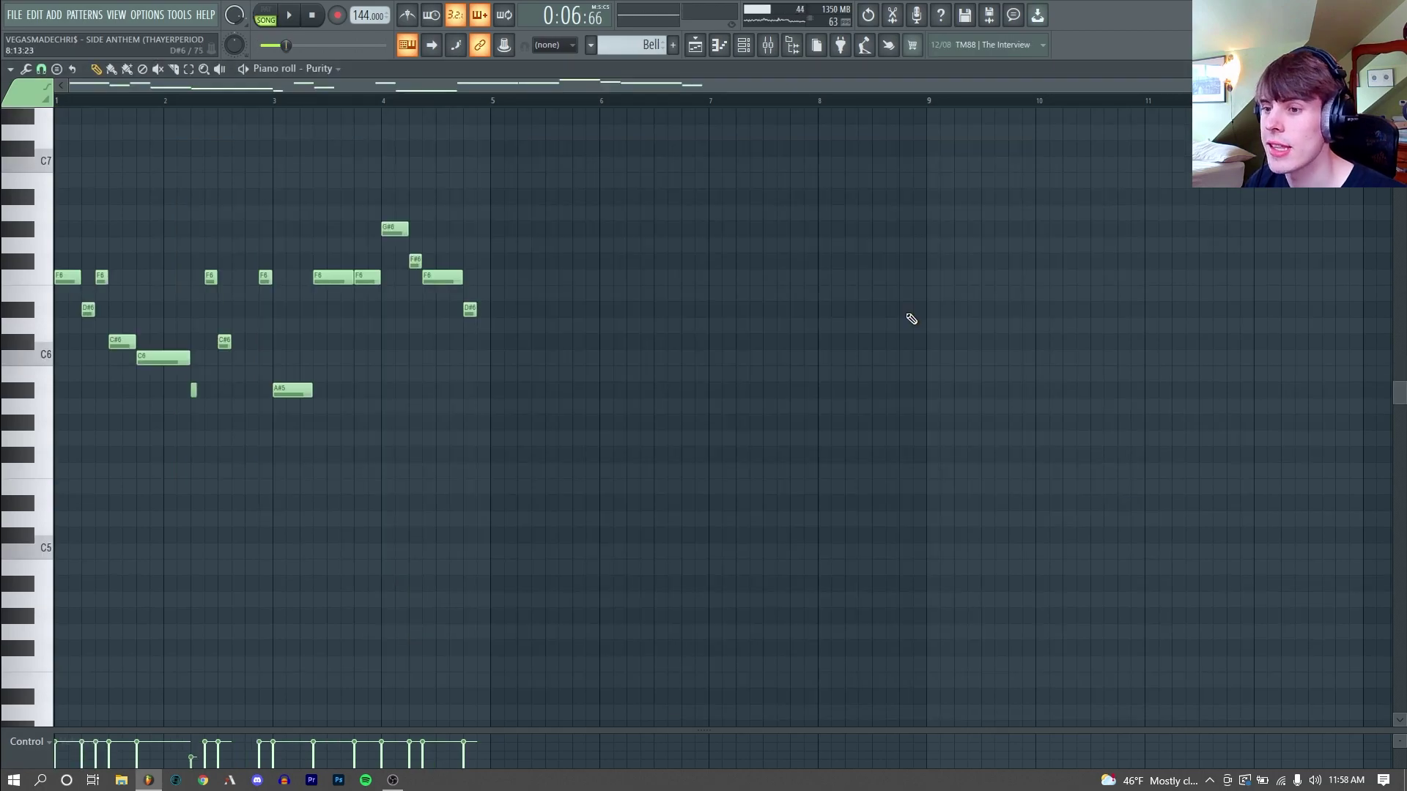
Play the bell melody from its piano roll.
{"action": "key", "text": "space"}
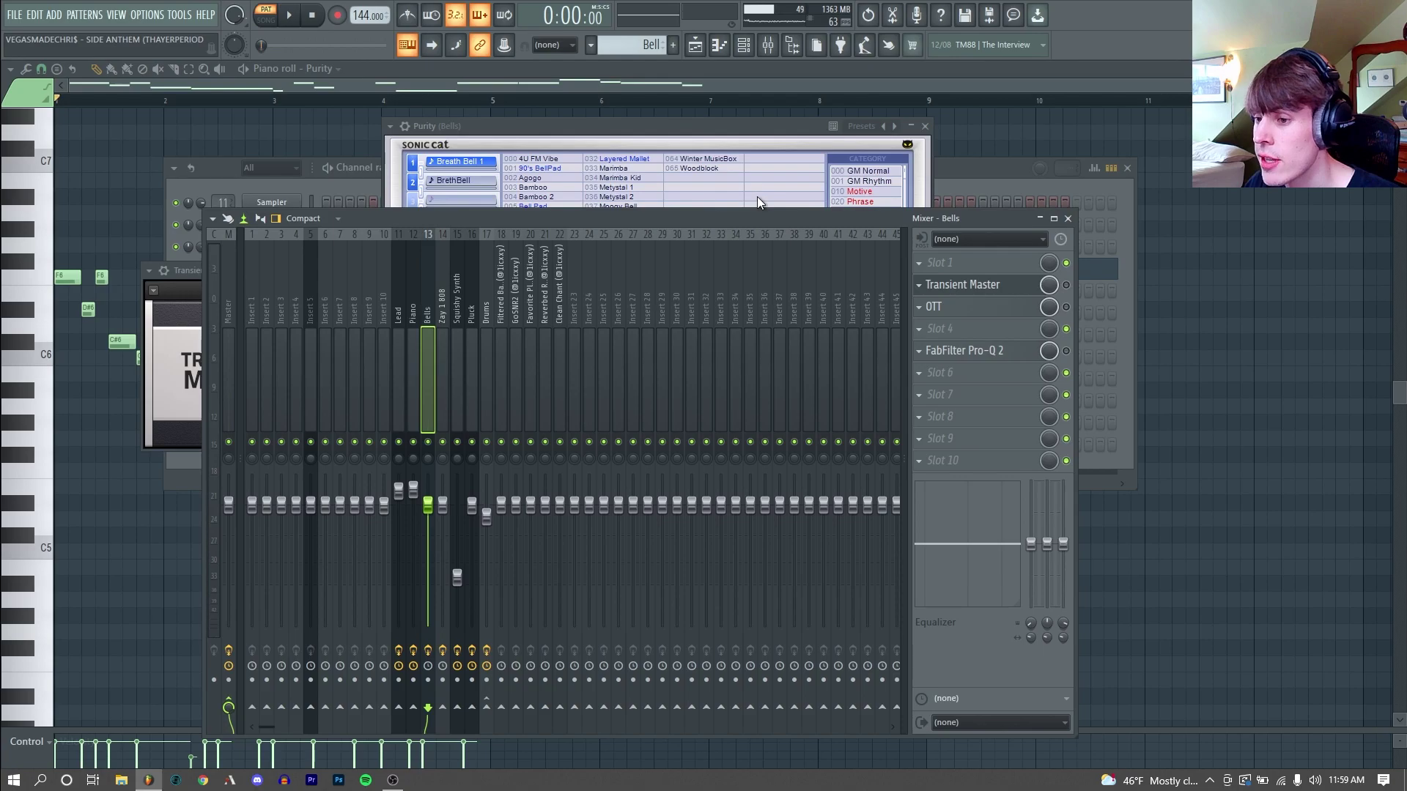
Set the bell's Transient Master attack to -100% and listen to the softer attack.
{"action": "key", "text": "space"}
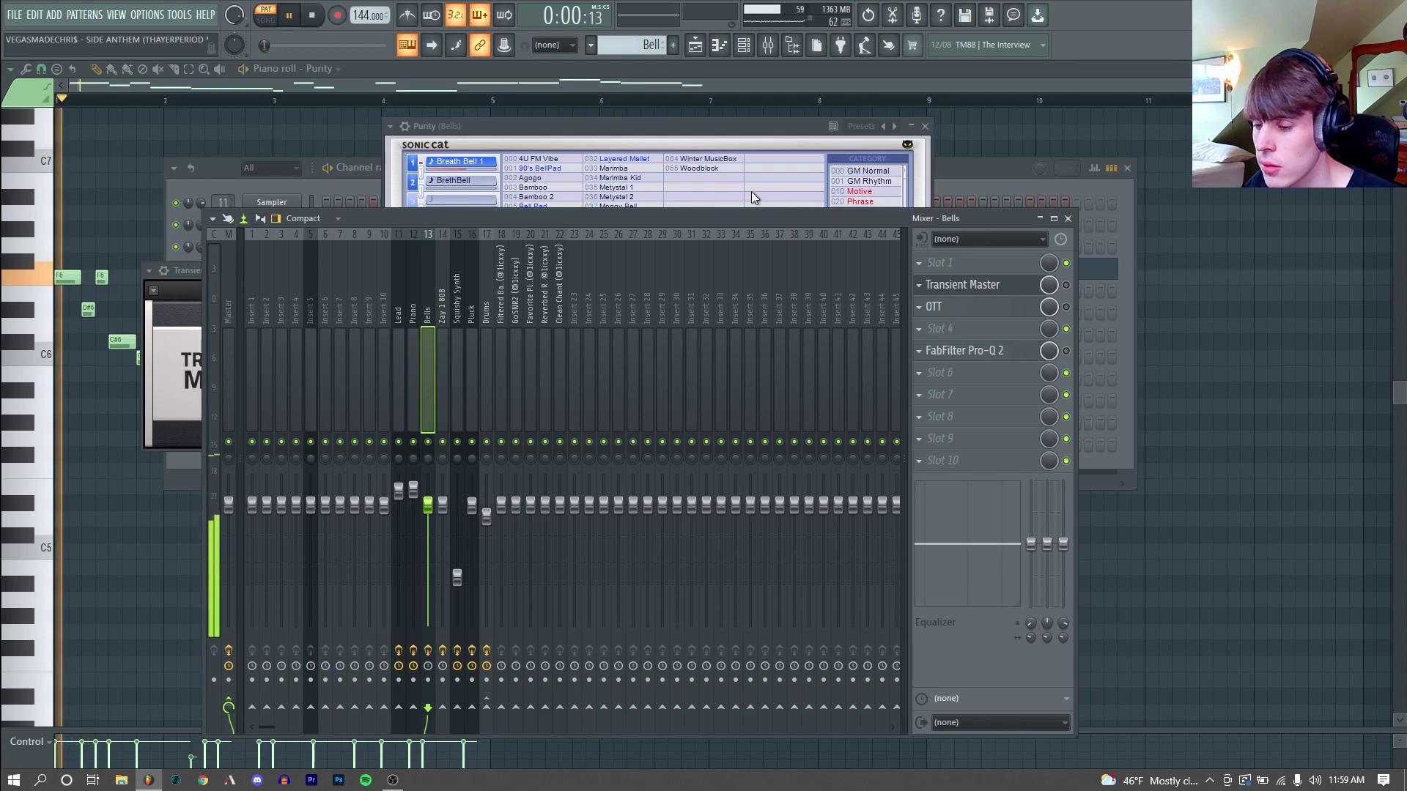
{"action": "key", "text": "space"}
{"action": "left_click", "coordinate": [176, 359]}
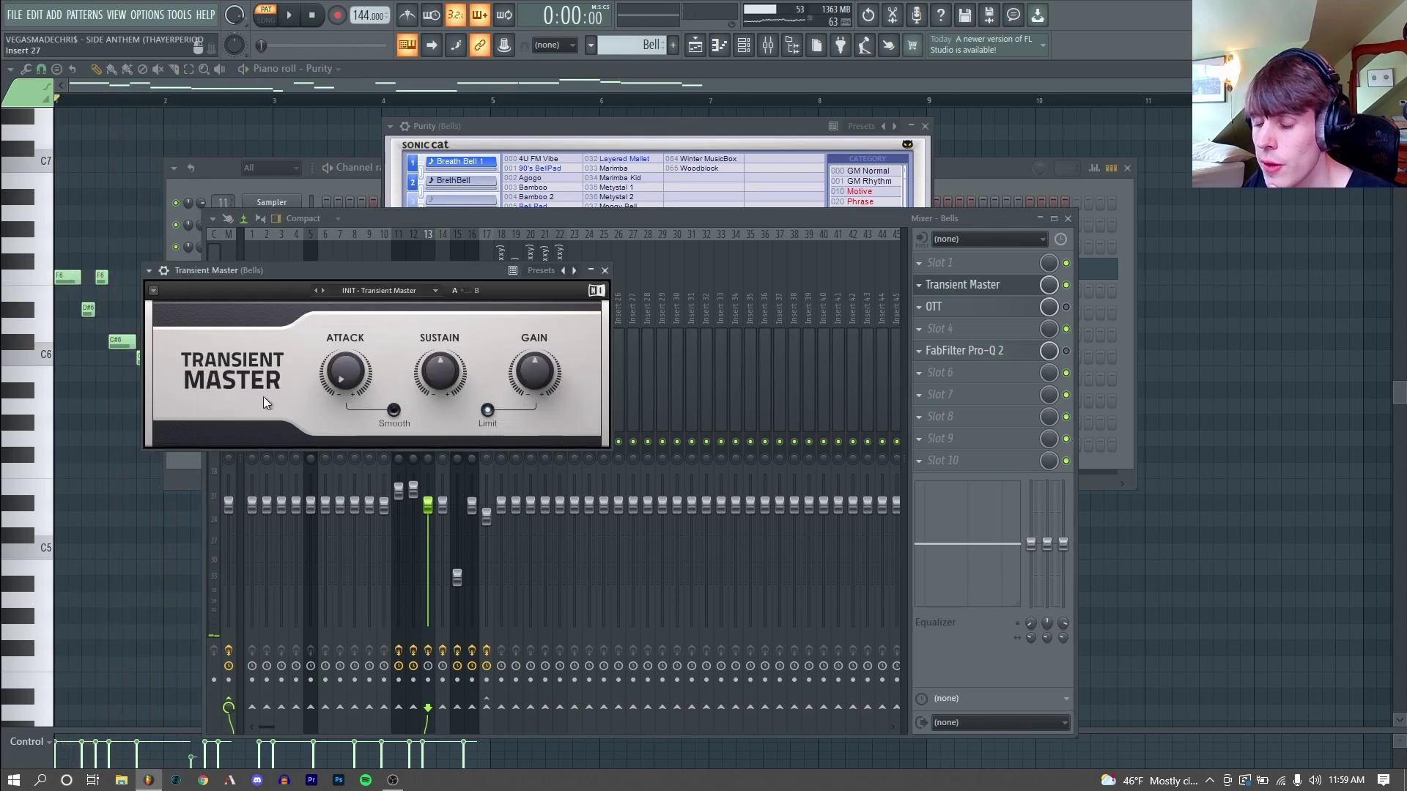
{"action": "left_click_drag", "start_coordinate": [337, 363], "coordinate": [329, 366]}
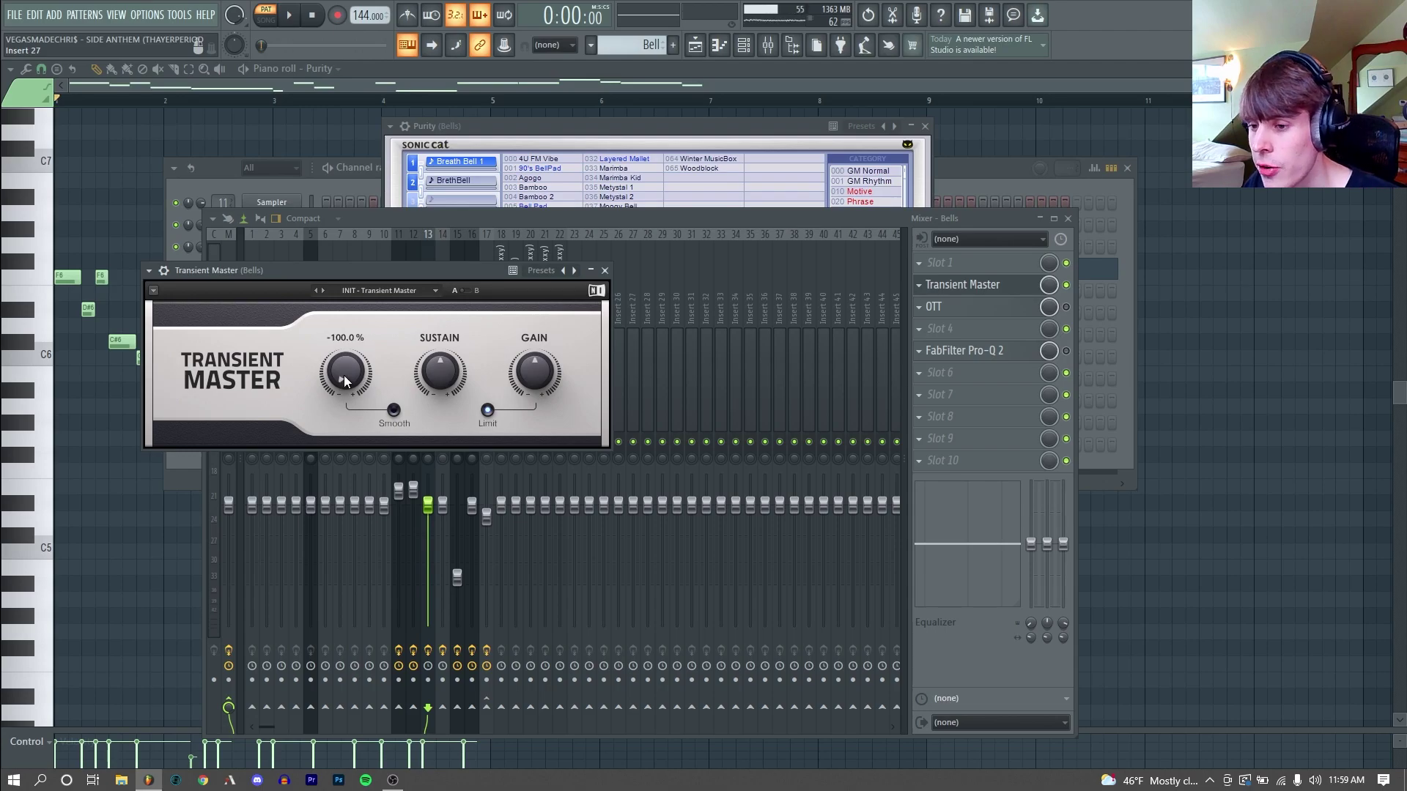
{"action": "mouse_move", "coordinate": [439, 372]}
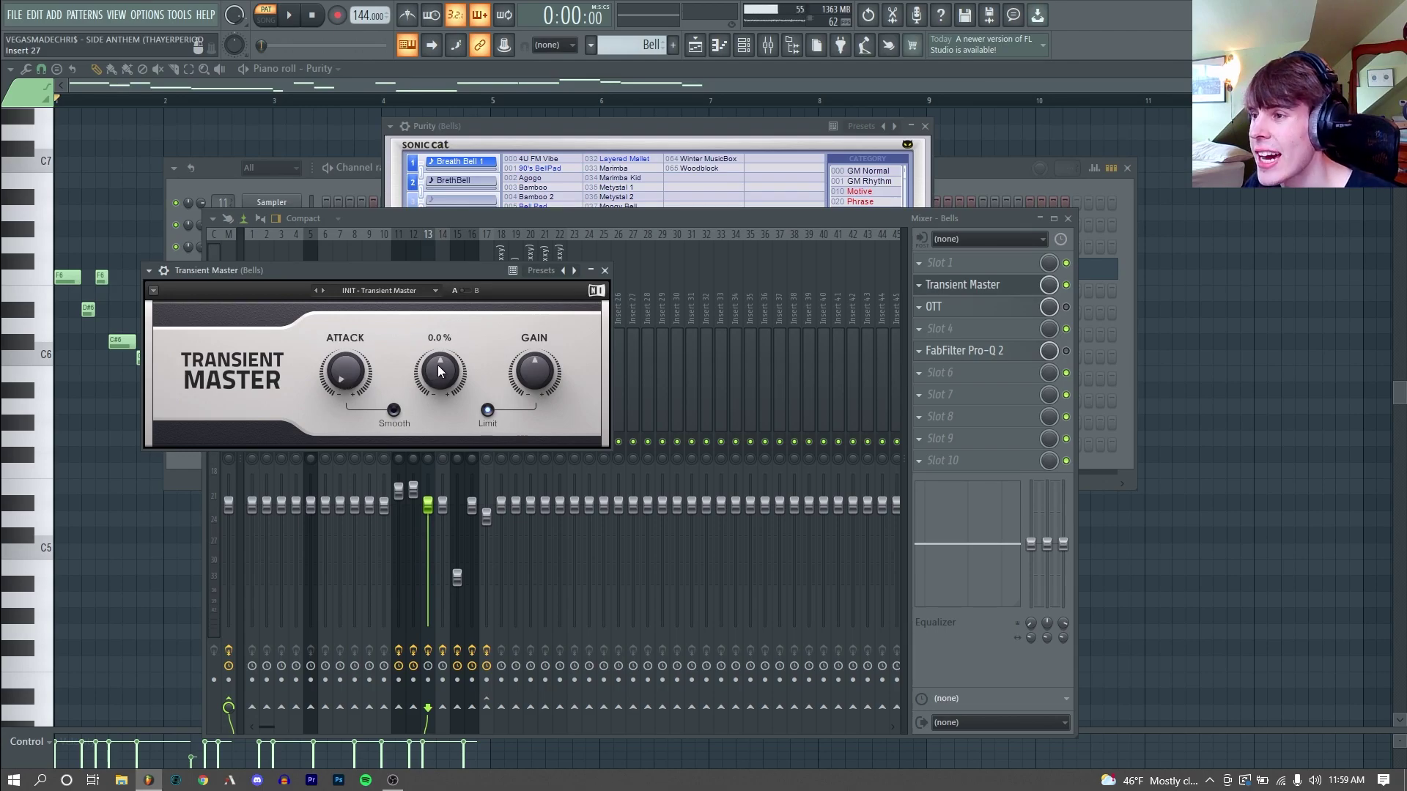
{"action": "key", "text": "space"}
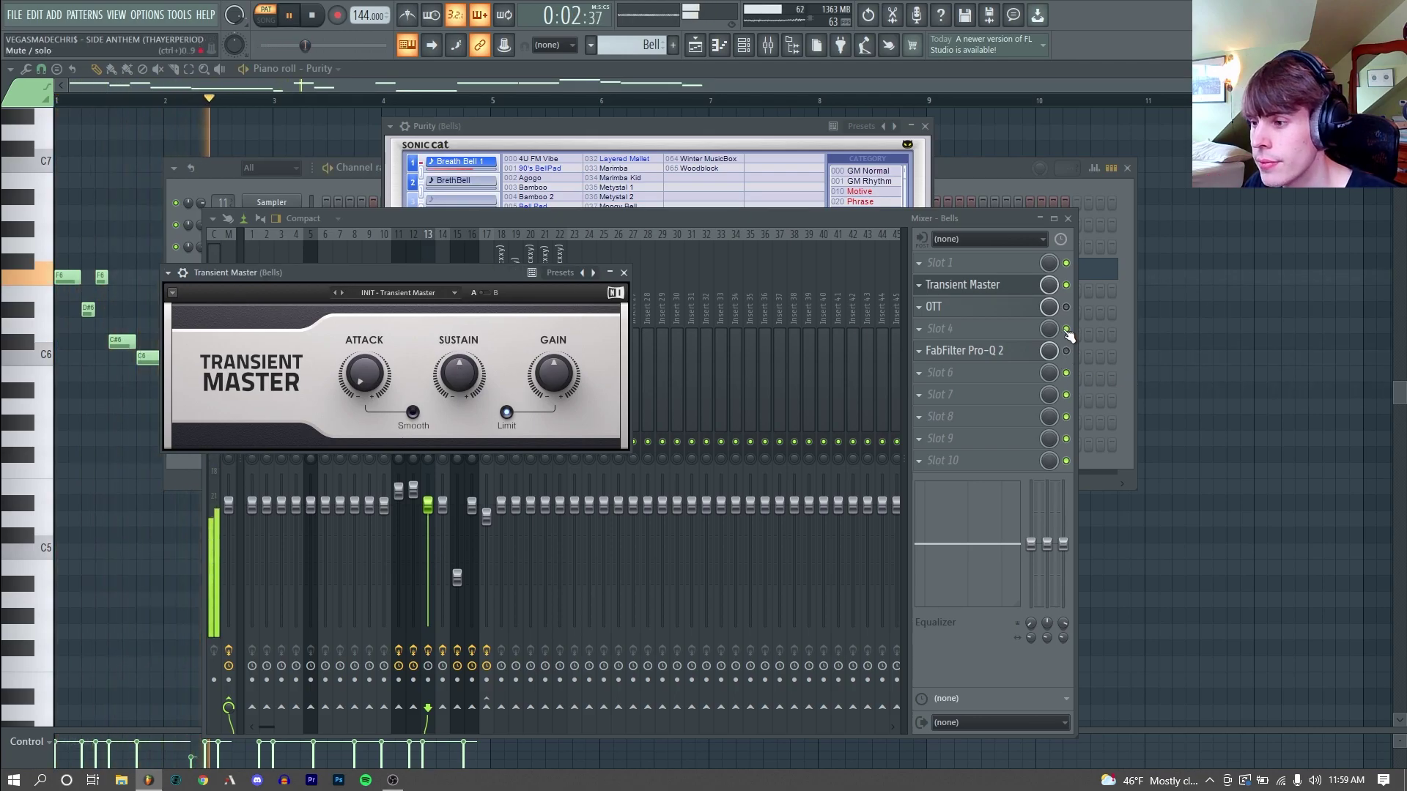
Open the OTT compressor on the Bells track and play the bell through it.
{"action": "left_click", "coordinate": [945, 306]}
{"action": "key", "text": "space"}
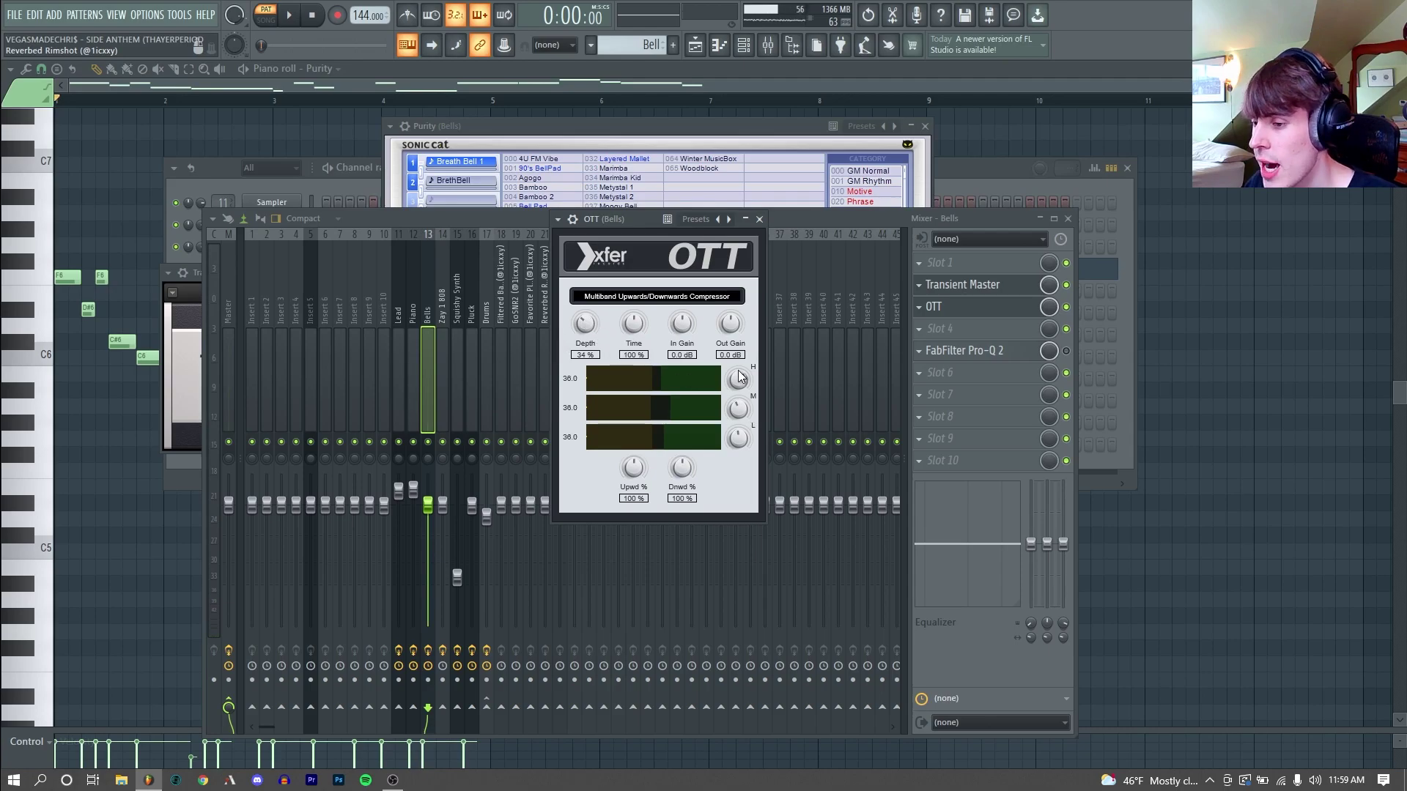
{"action": "key", "text": "space"}
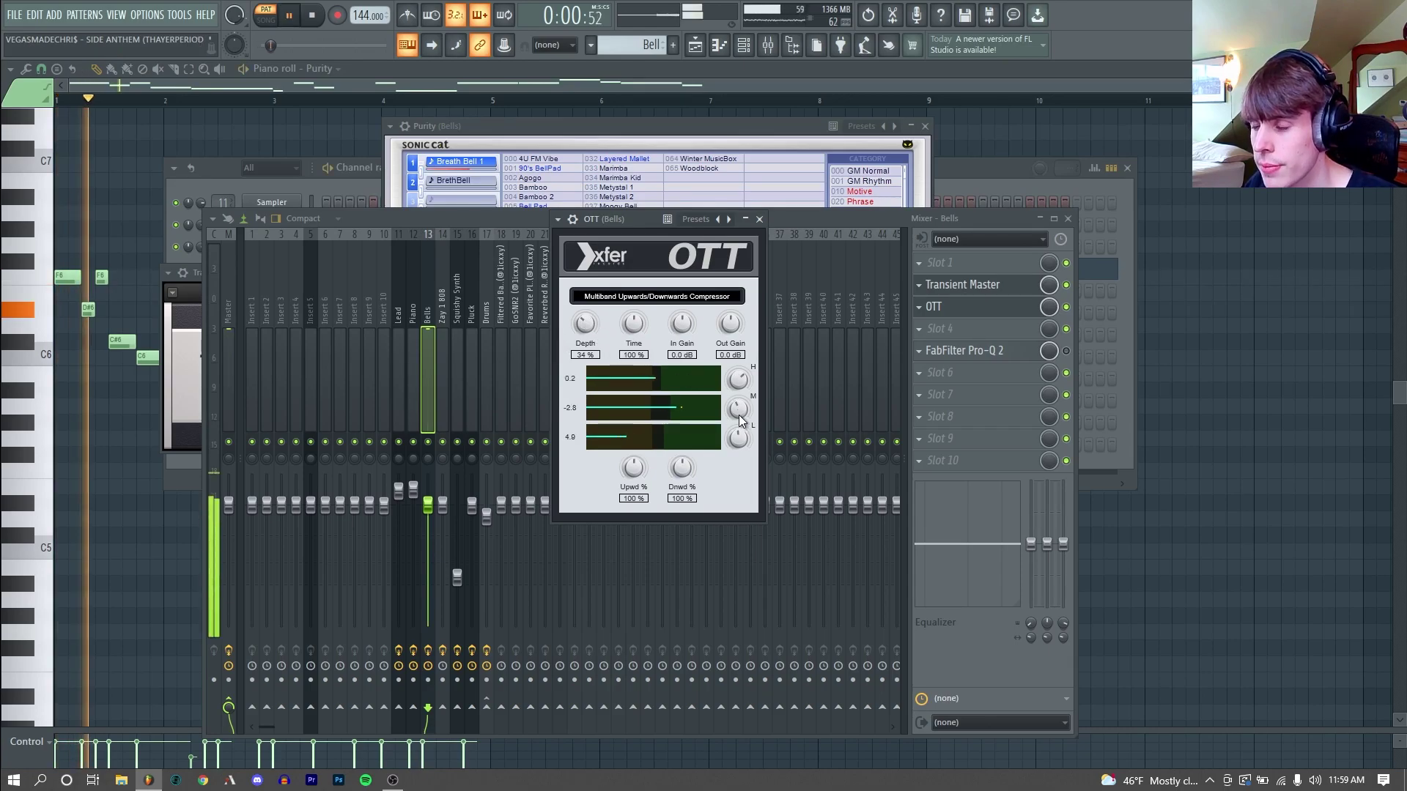
Open the bell's FabFilter Pro-Q 2 to show its band-pass curve with low and high cuts.
{"action": "left_click", "coordinate": [964, 351]}
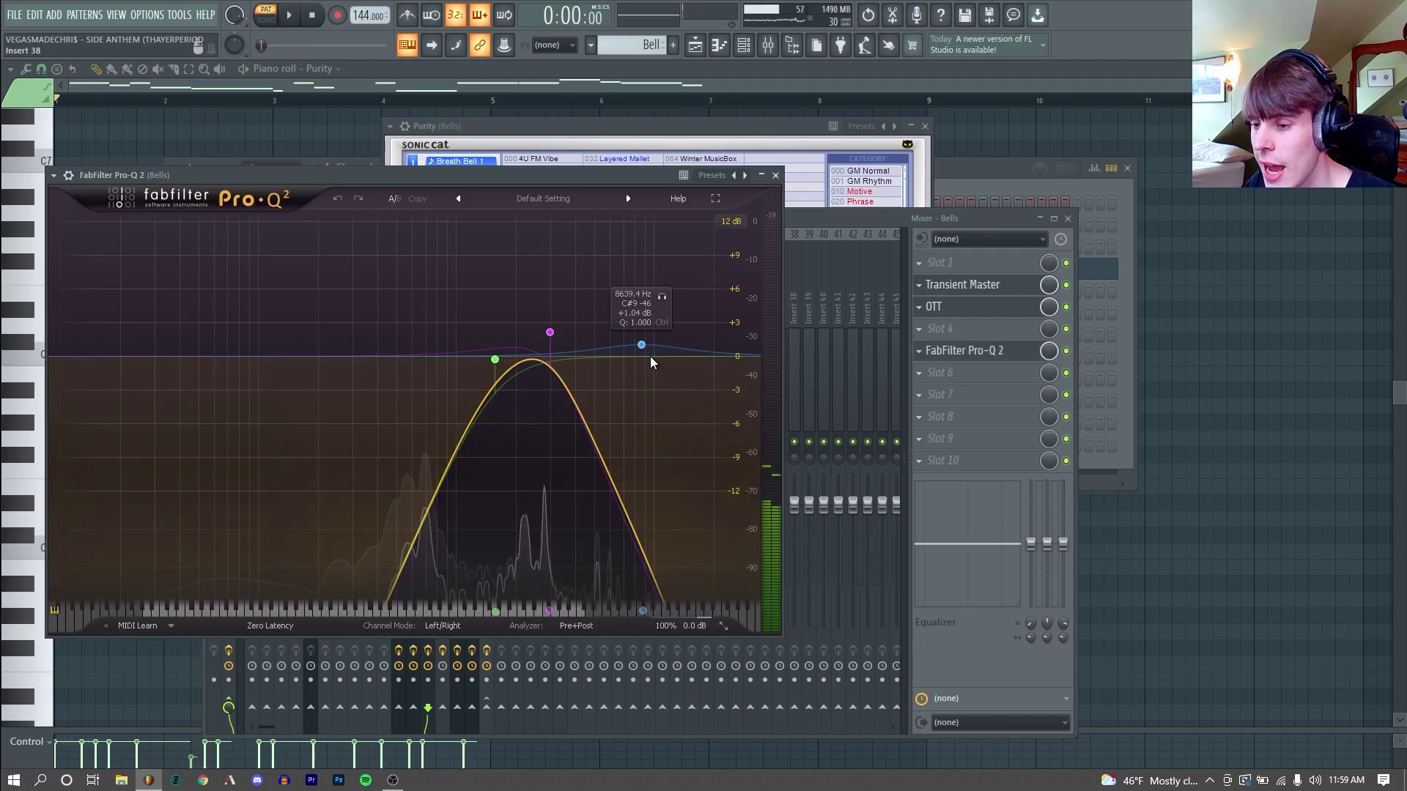
{"action": "key", "text": "space"}
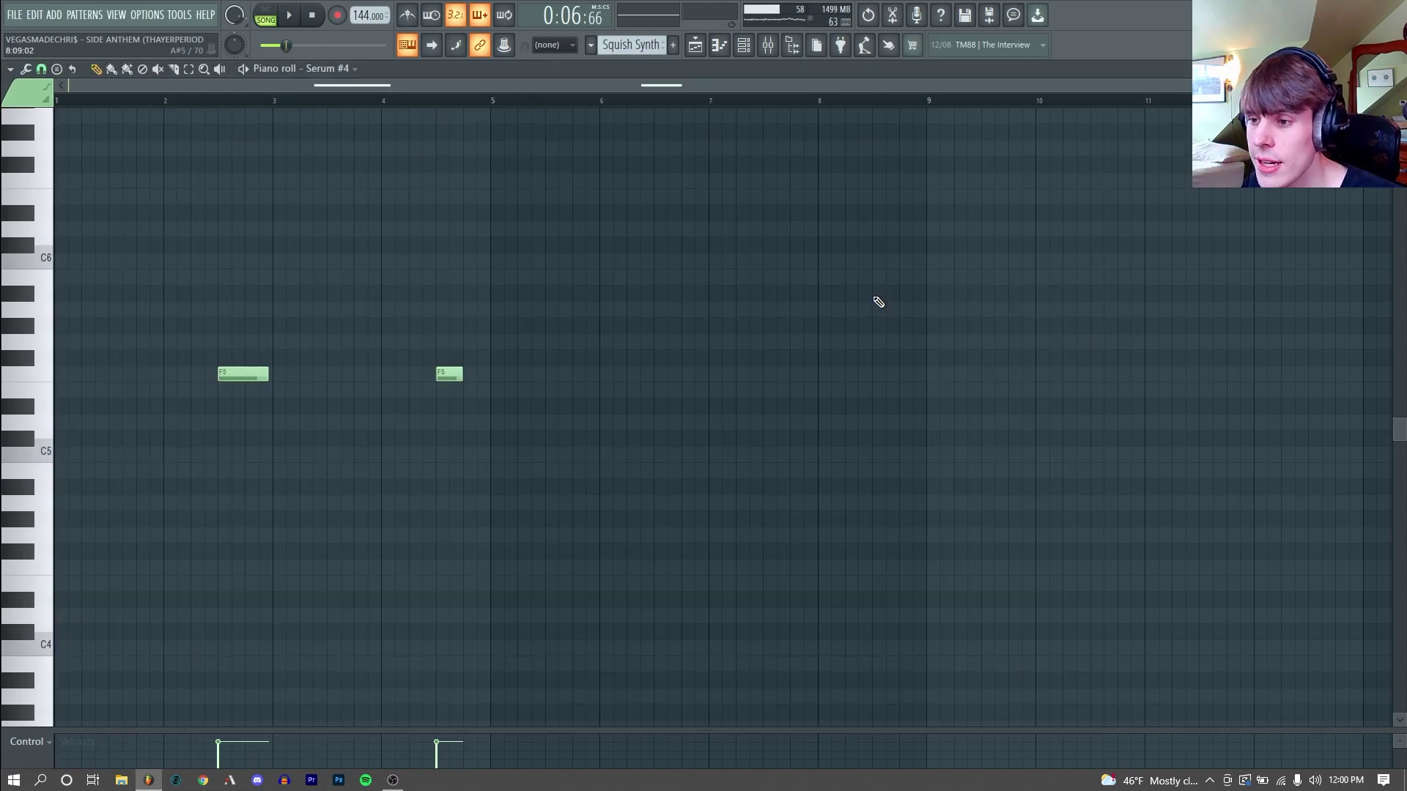
Play the two-note Squish Synth pattern through its Serum #4 instance.
{"action": "key", "text": "space"}
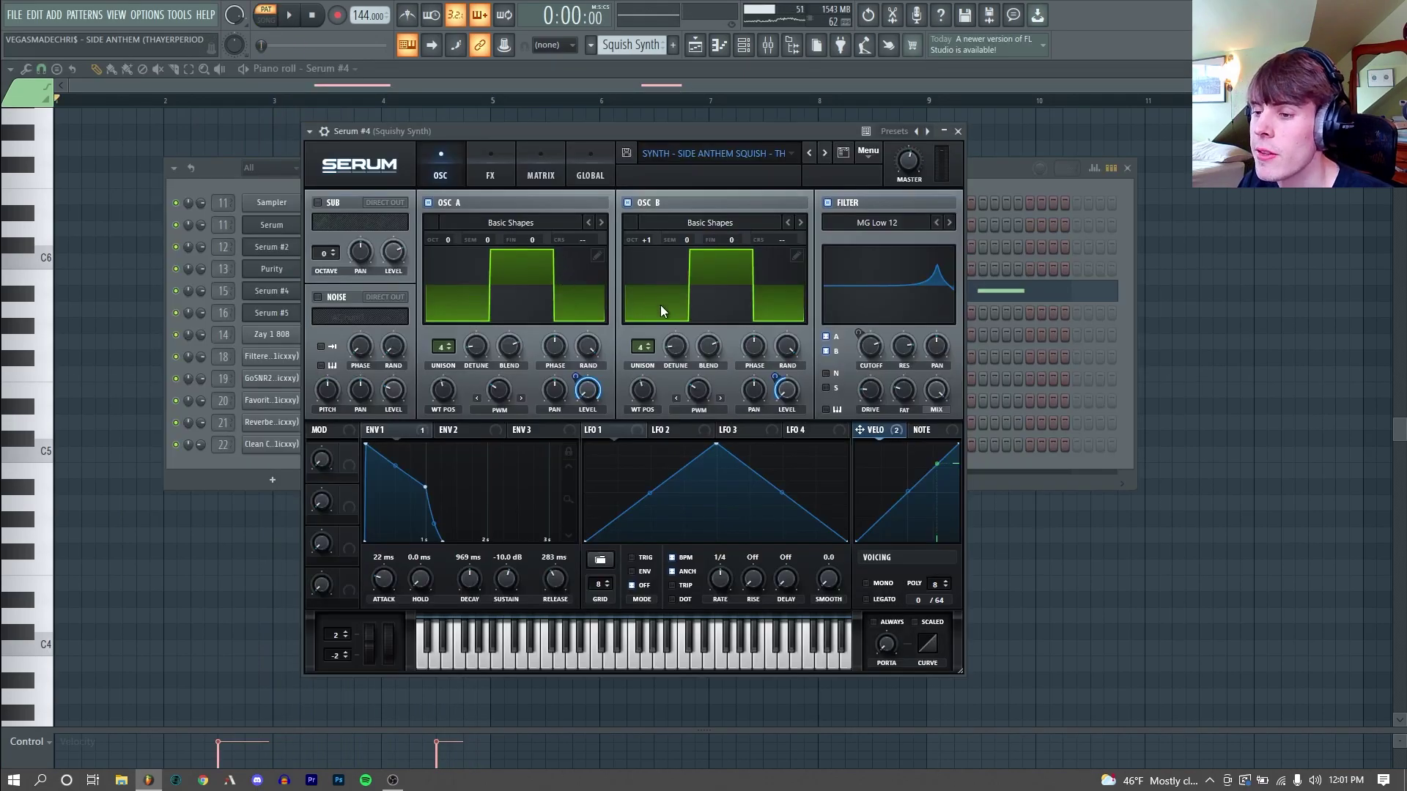
{"action": "key", "text": "space"}
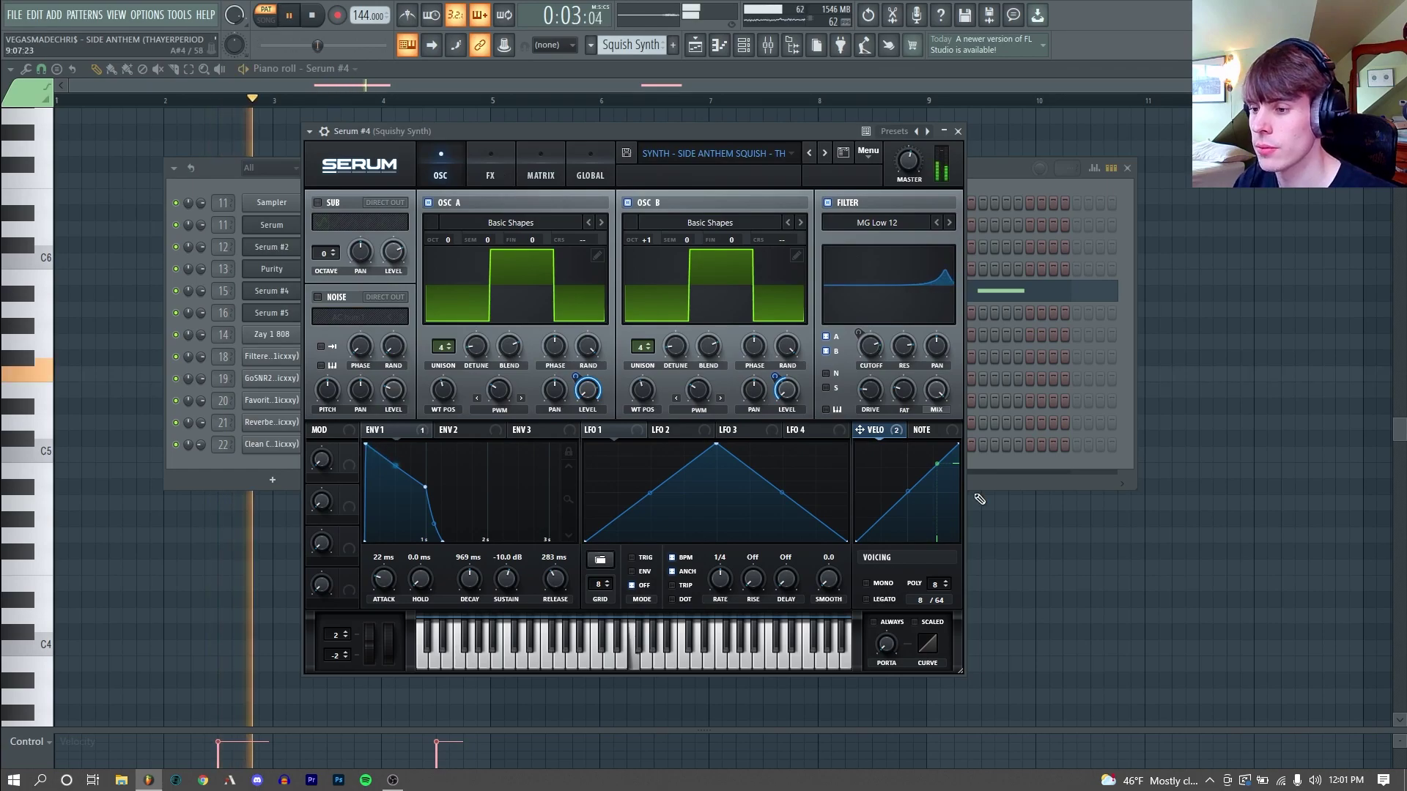
{"action": "key", "text": "space"}
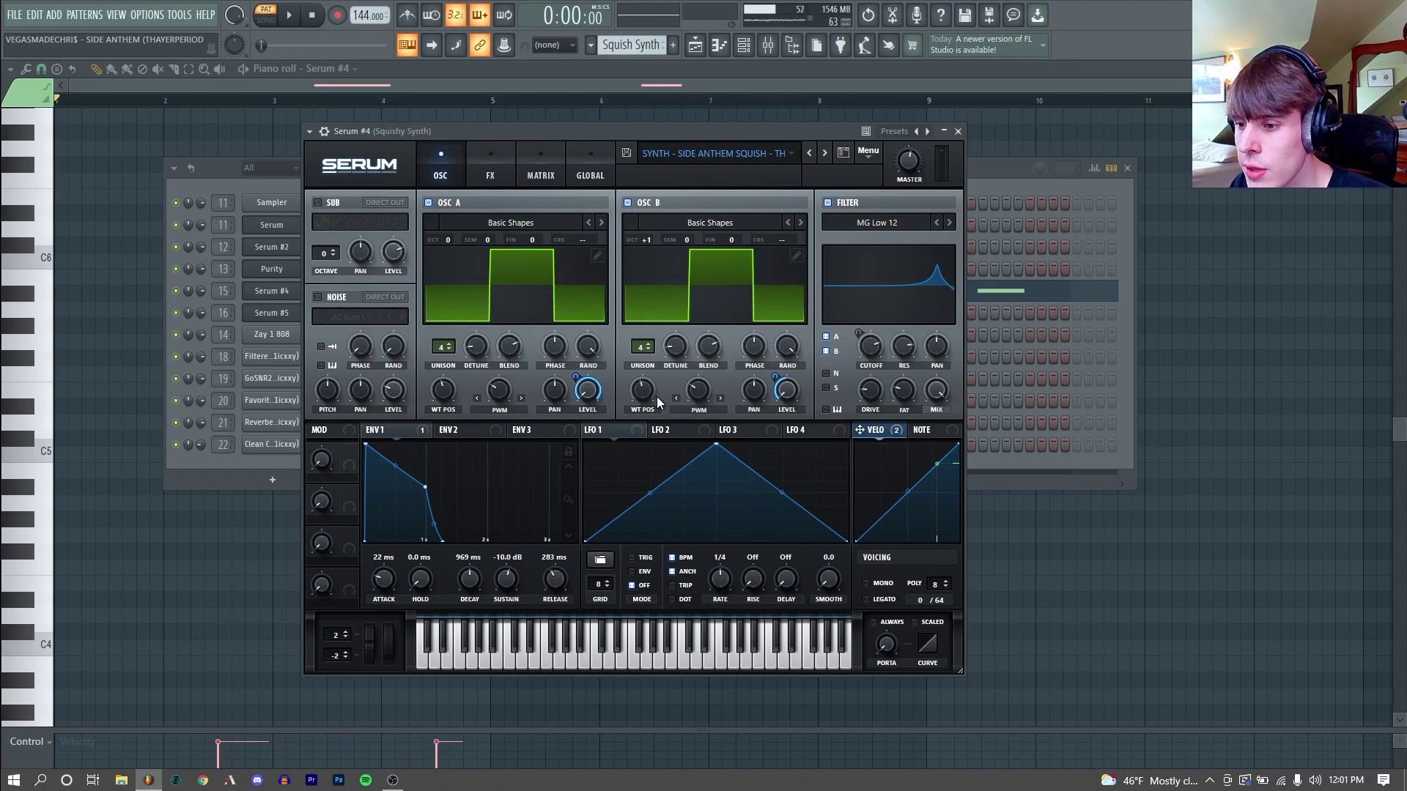
{"action": "right_click", "coordinate": [586, 394]}
{"action": "key", "text": "Escape"}
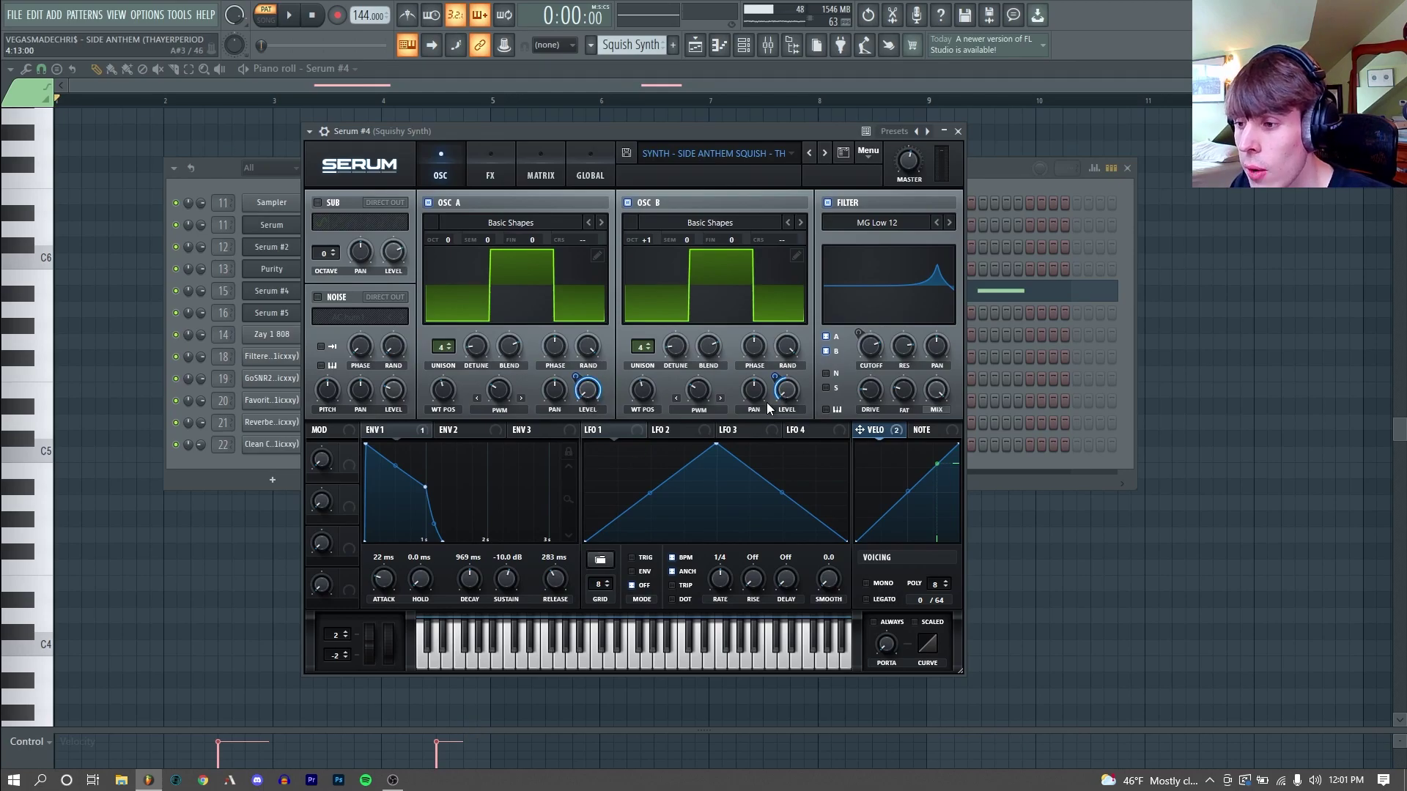
{"action": "mouse_move", "coordinate": [783, 400]}
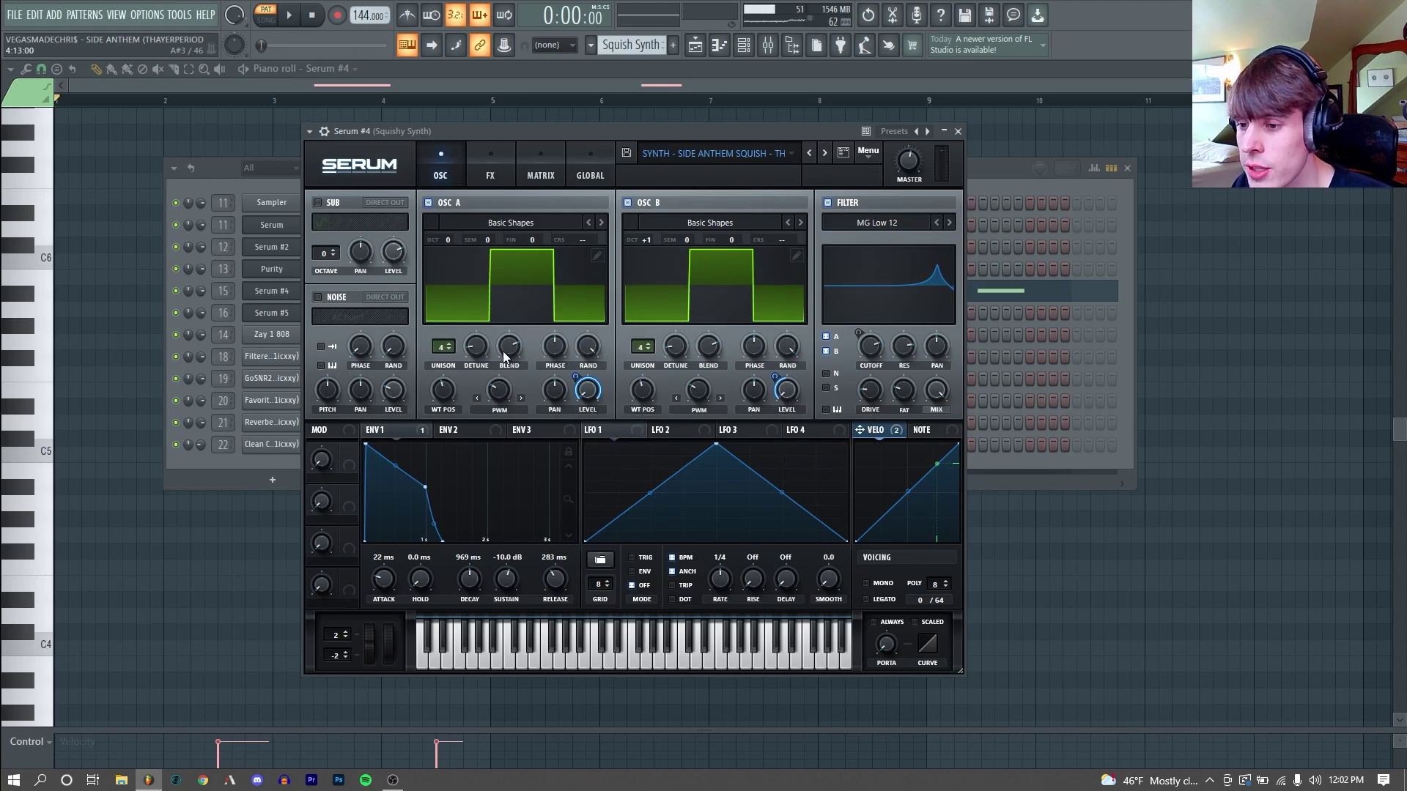
{"action": "mouse_move", "coordinate": [475, 348]}
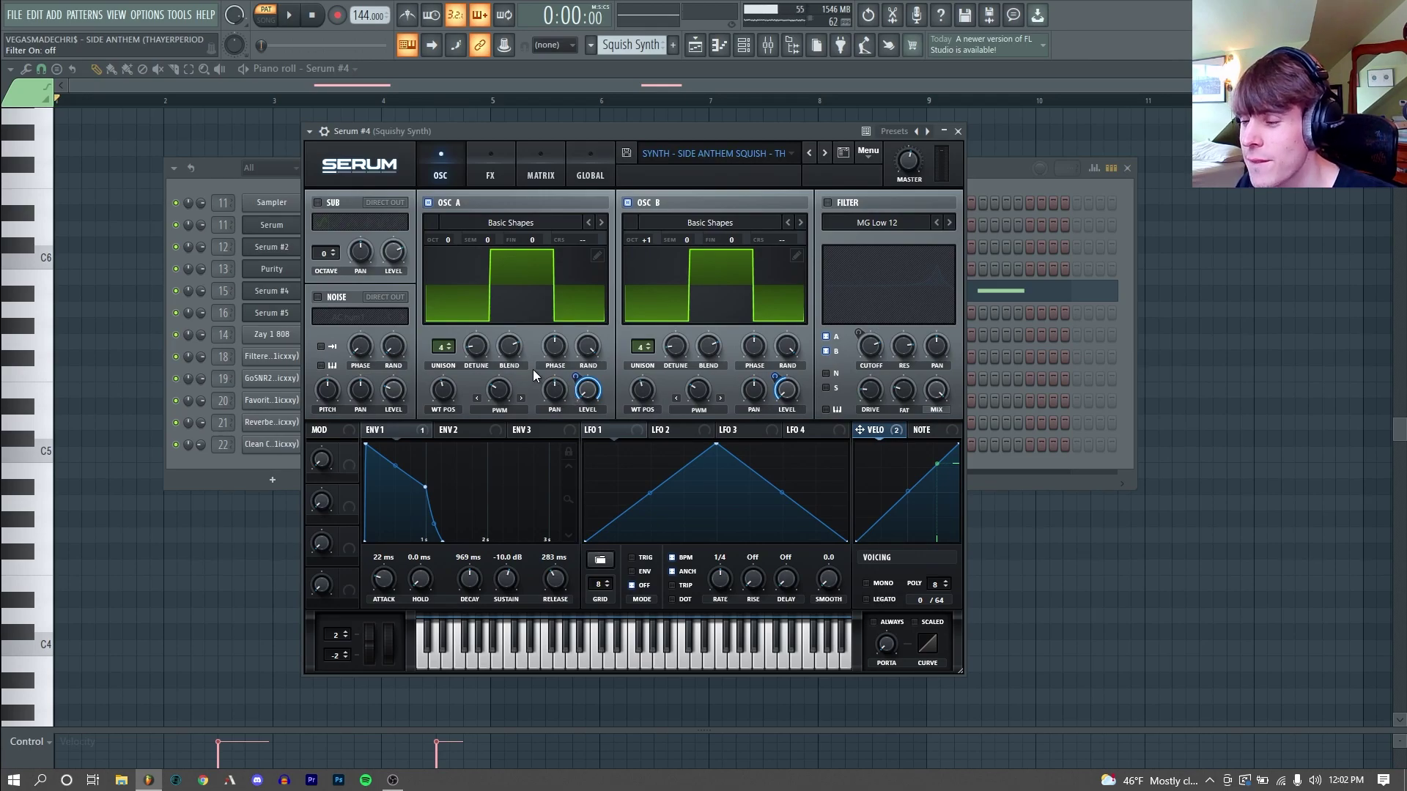
Mute oscillator B and lower oscillator A's warp in Serum from 99% to about 82%.
{"action": "left_click", "coordinate": [639, 204]}
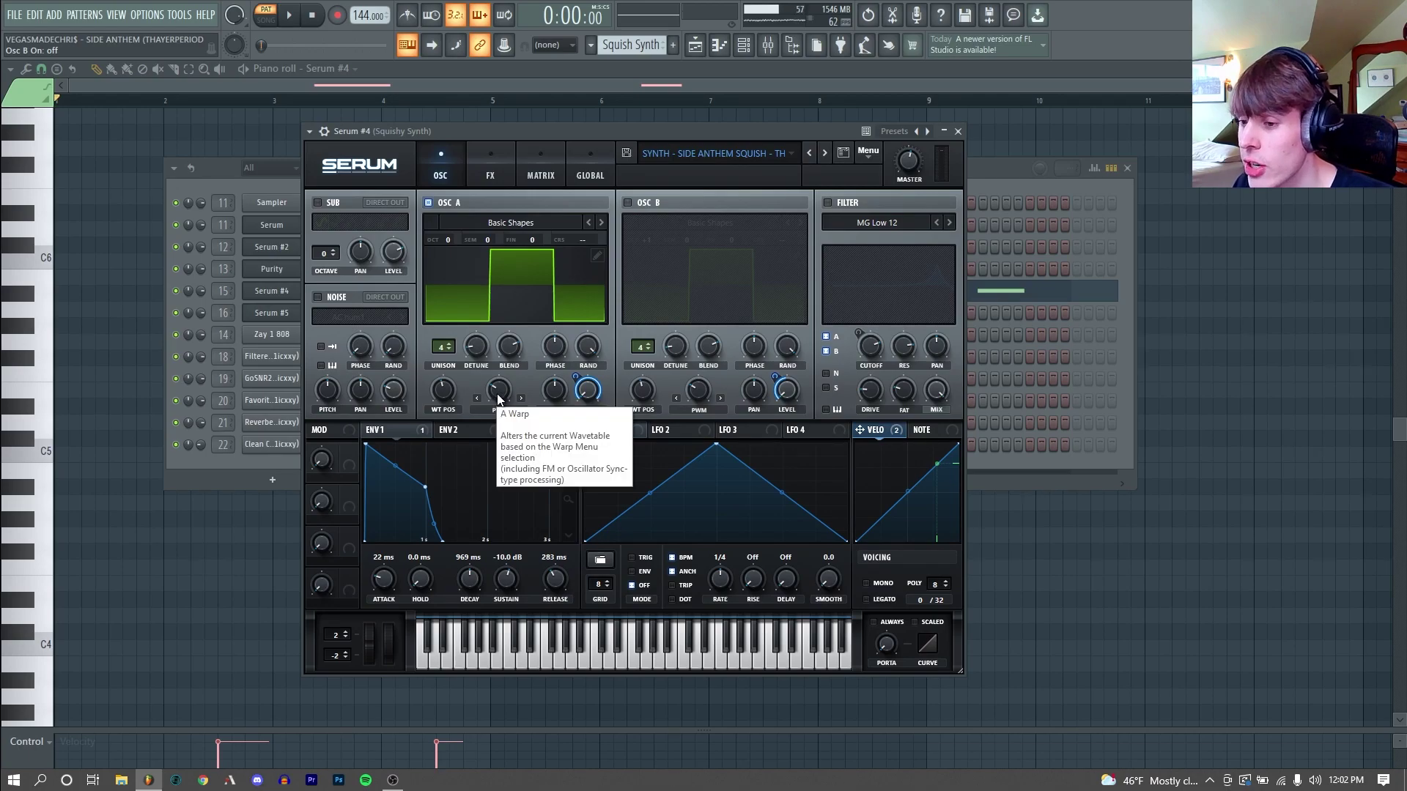
{"action": "left_click_drag", "start_coordinate": [501, 402], "coordinate": [502, 390]}
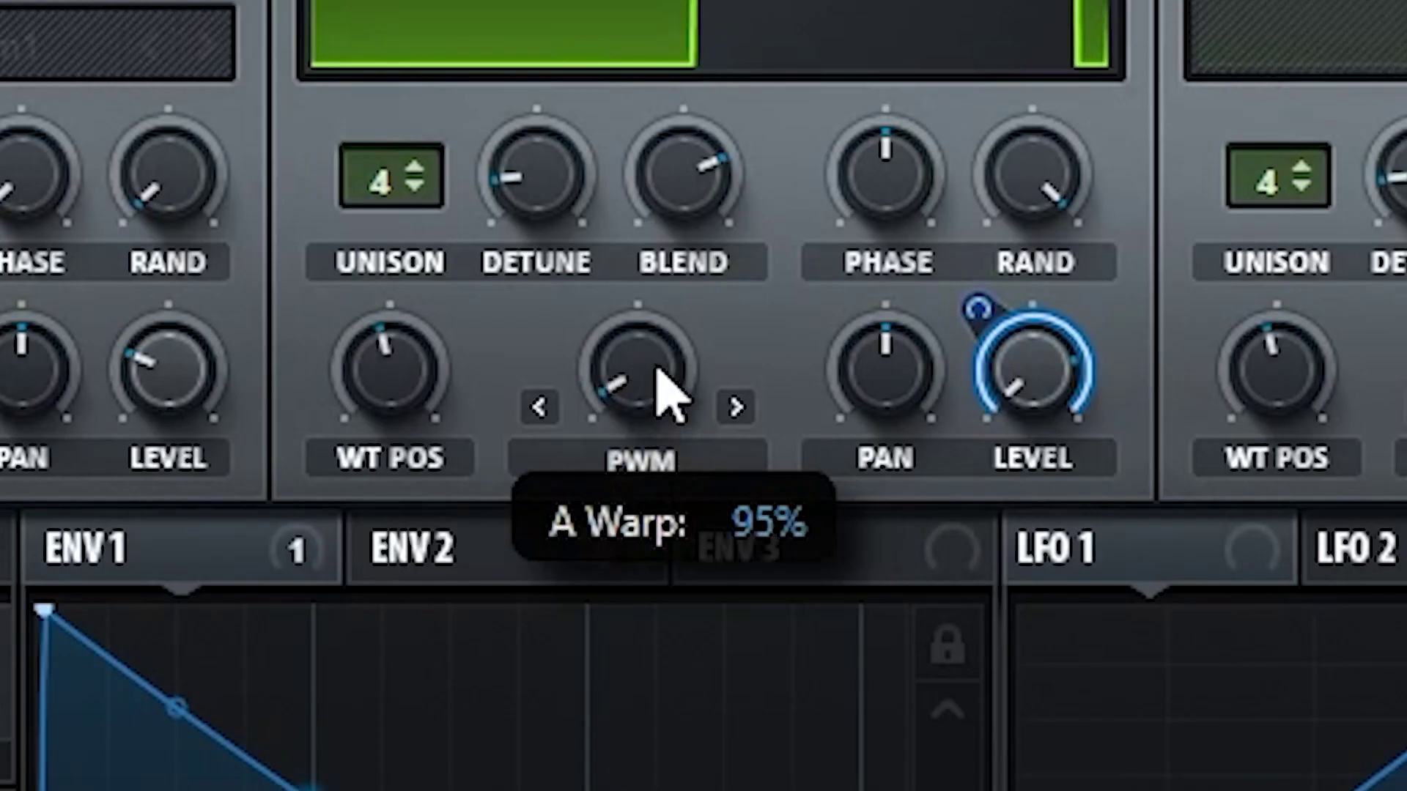
{"action": "left_click_drag", "start_coordinate": [657, 368], "coordinate": [659, 195]}
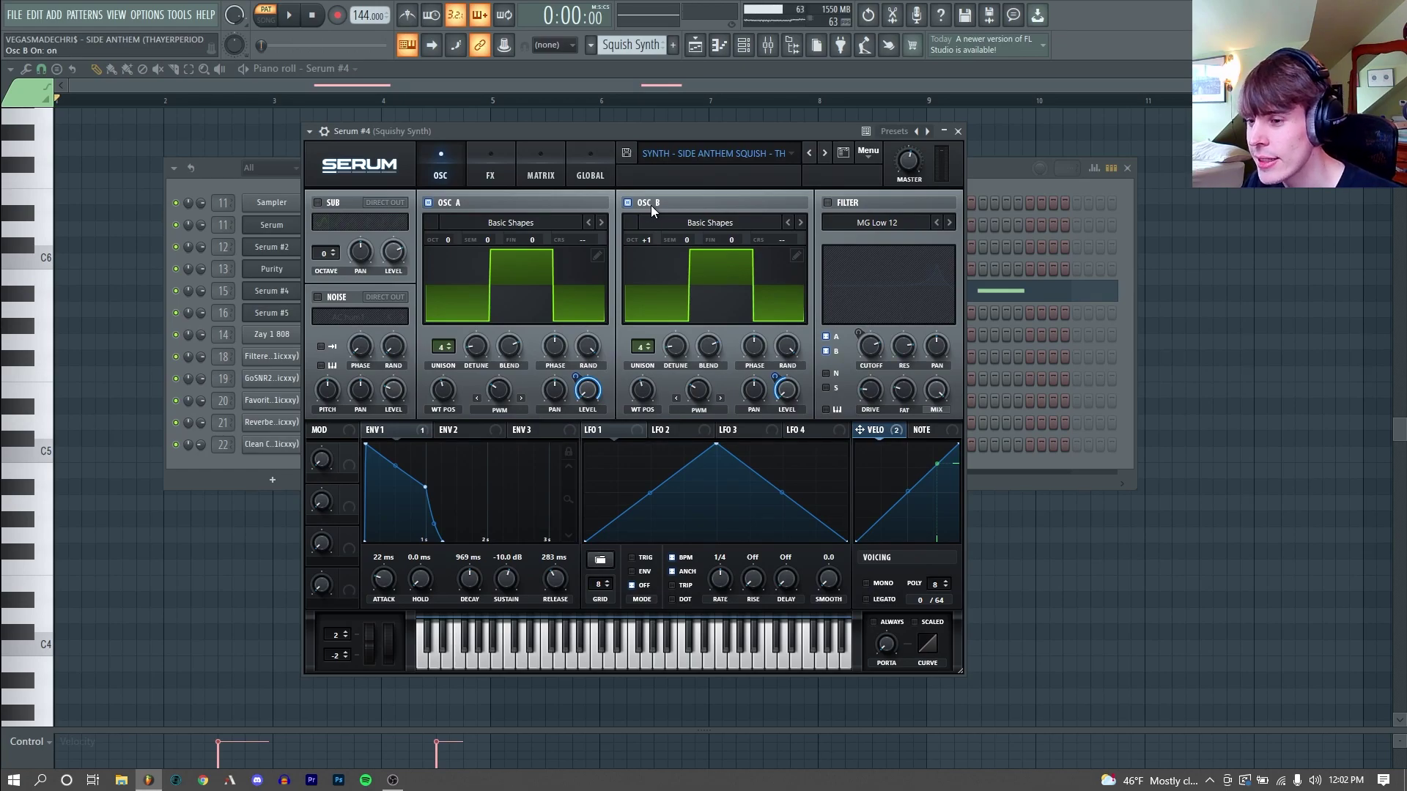
Enable the squish synth's Serum filter and show its chorus, EQ, delay and reverb FX rack.
{"action": "left_click", "coordinate": [827, 203]}
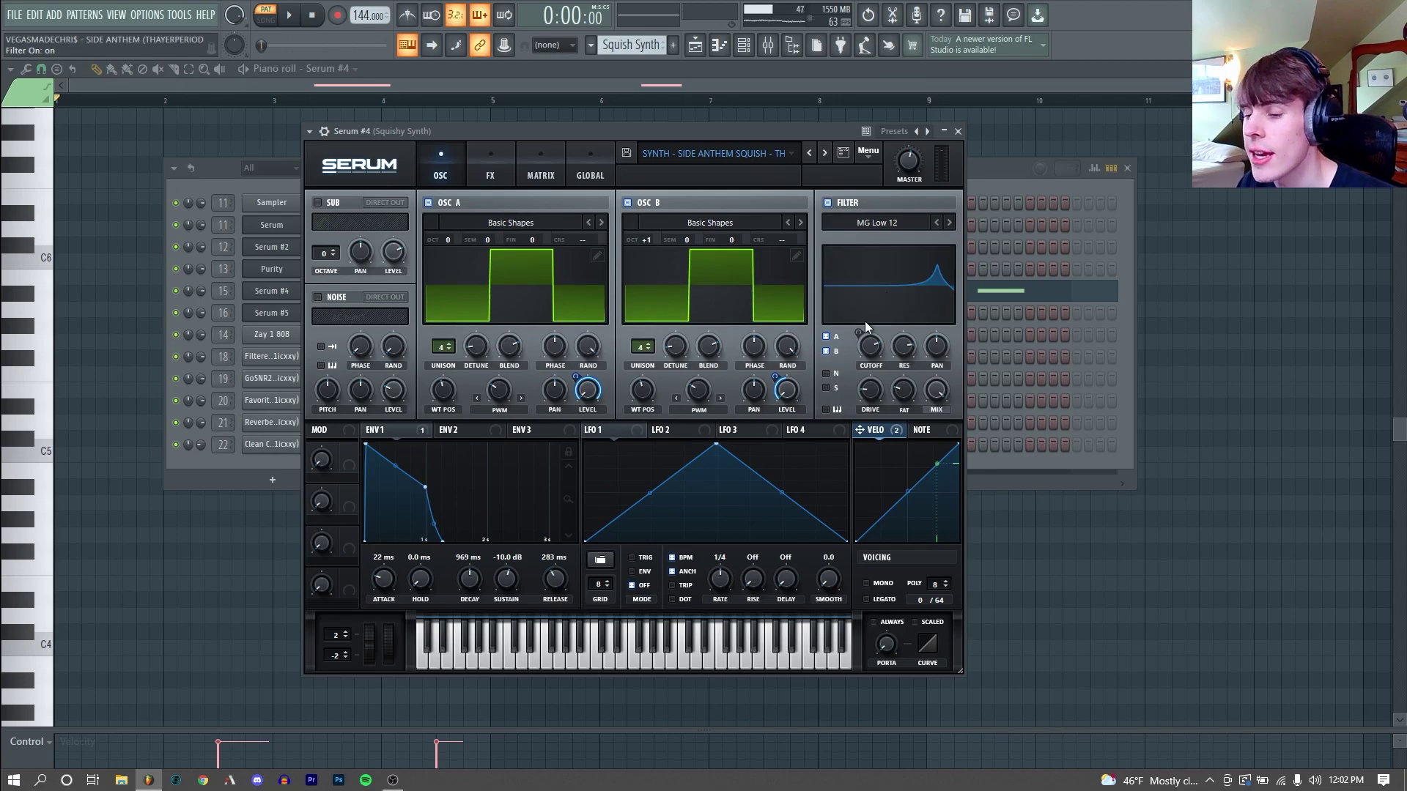
{"action": "mouse_move", "coordinate": [913, 357]}
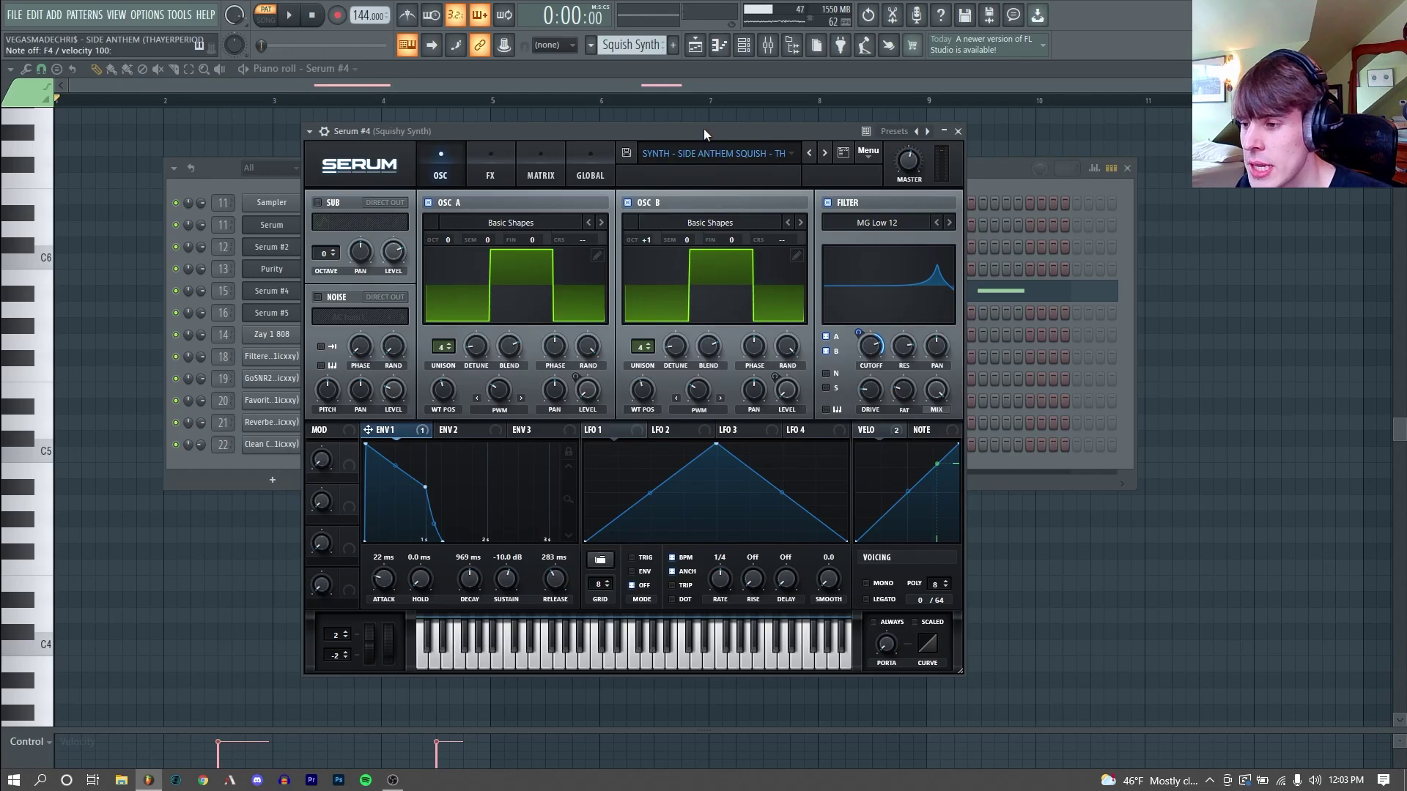
{"action": "left_click", "coordinate": [490, 167]}
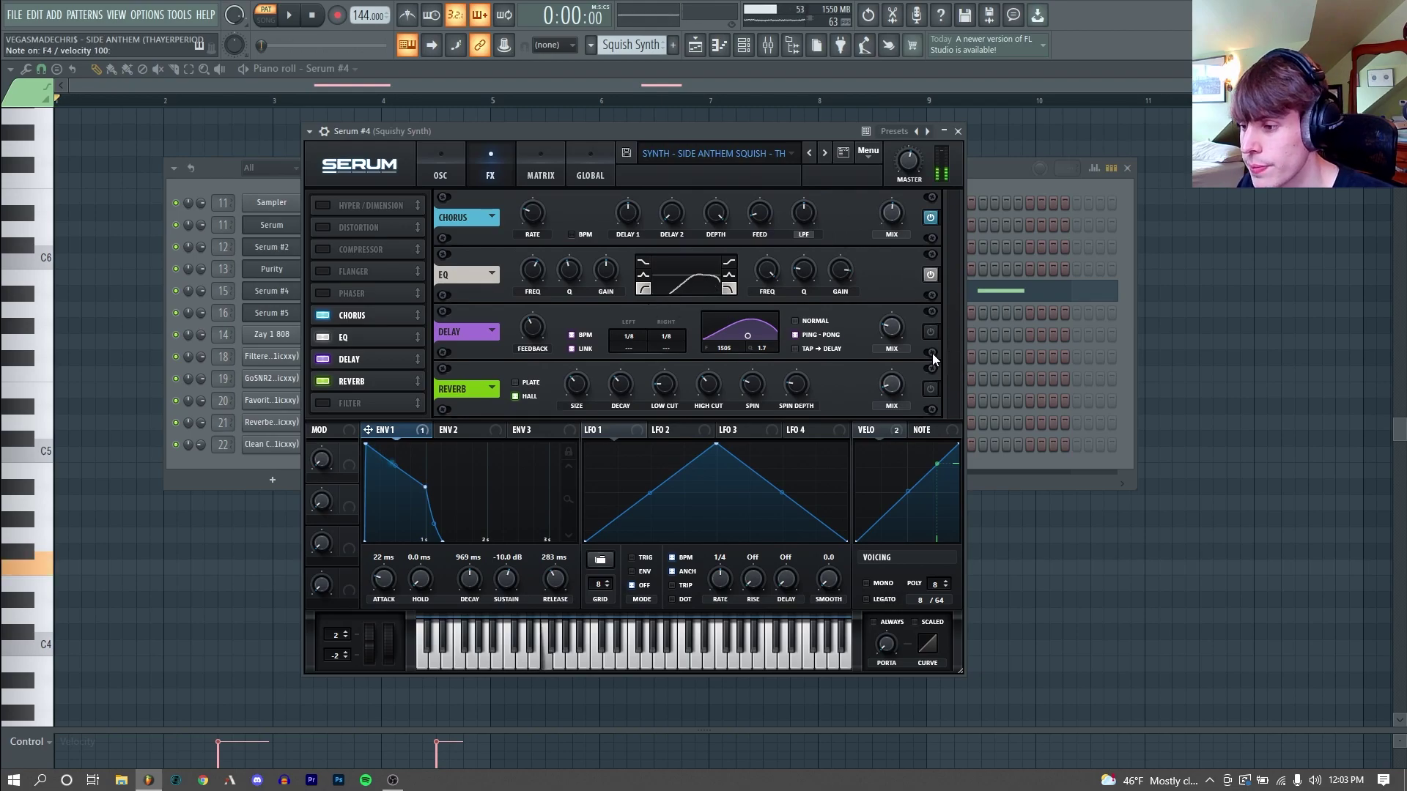
Turn on the delay and reverb effects in the squish synth's Serum FX rack.
{"action": "left_click", "coordinate": [928, 332]}
{"action": "left_click", "coordinate": [930, 388]}
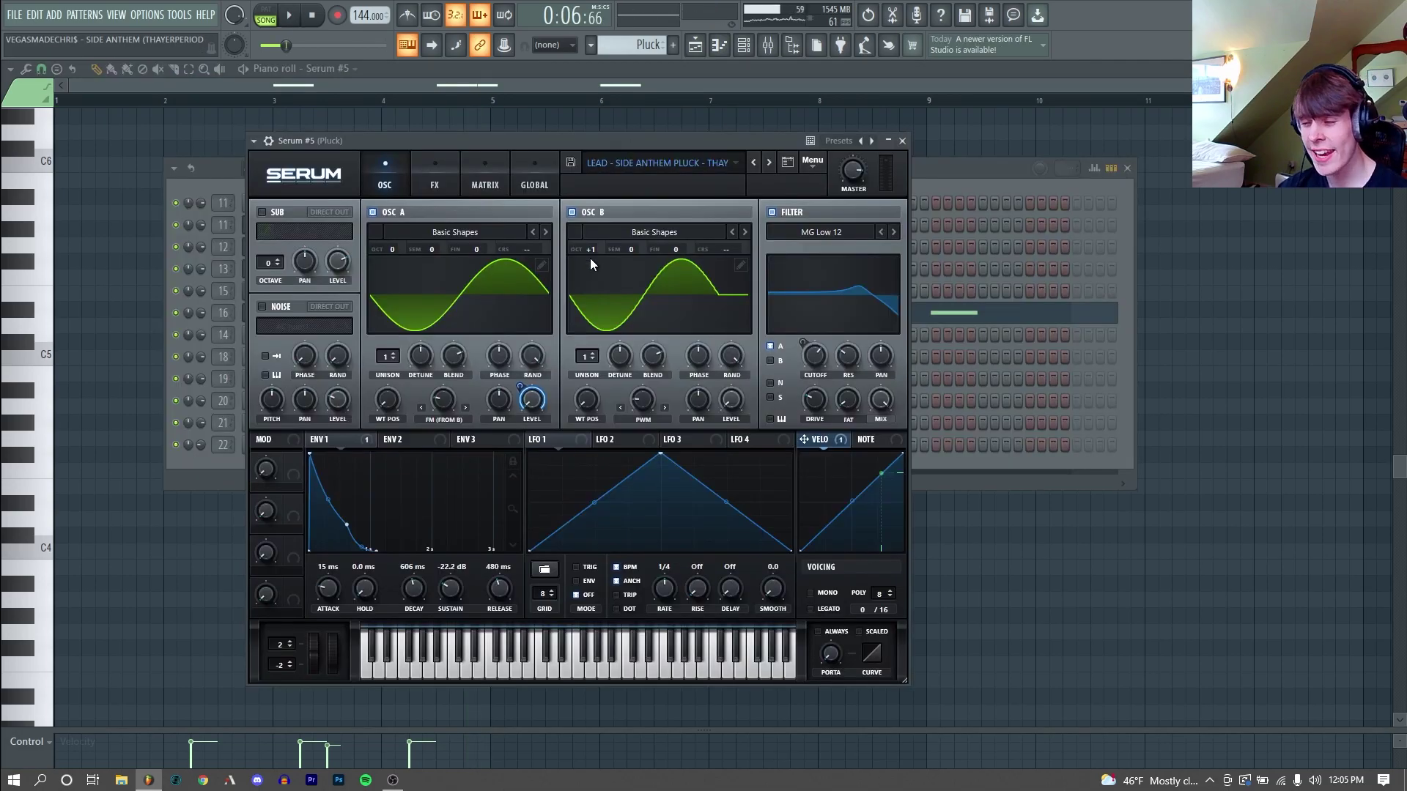
Check the Pluck's FX rack, then set its Serum OSC B warp knob to 38%.
{"action": "left_click", "coordinate": [437, 170]}
{"action": "left_click", "coordinate": [385, 179]}
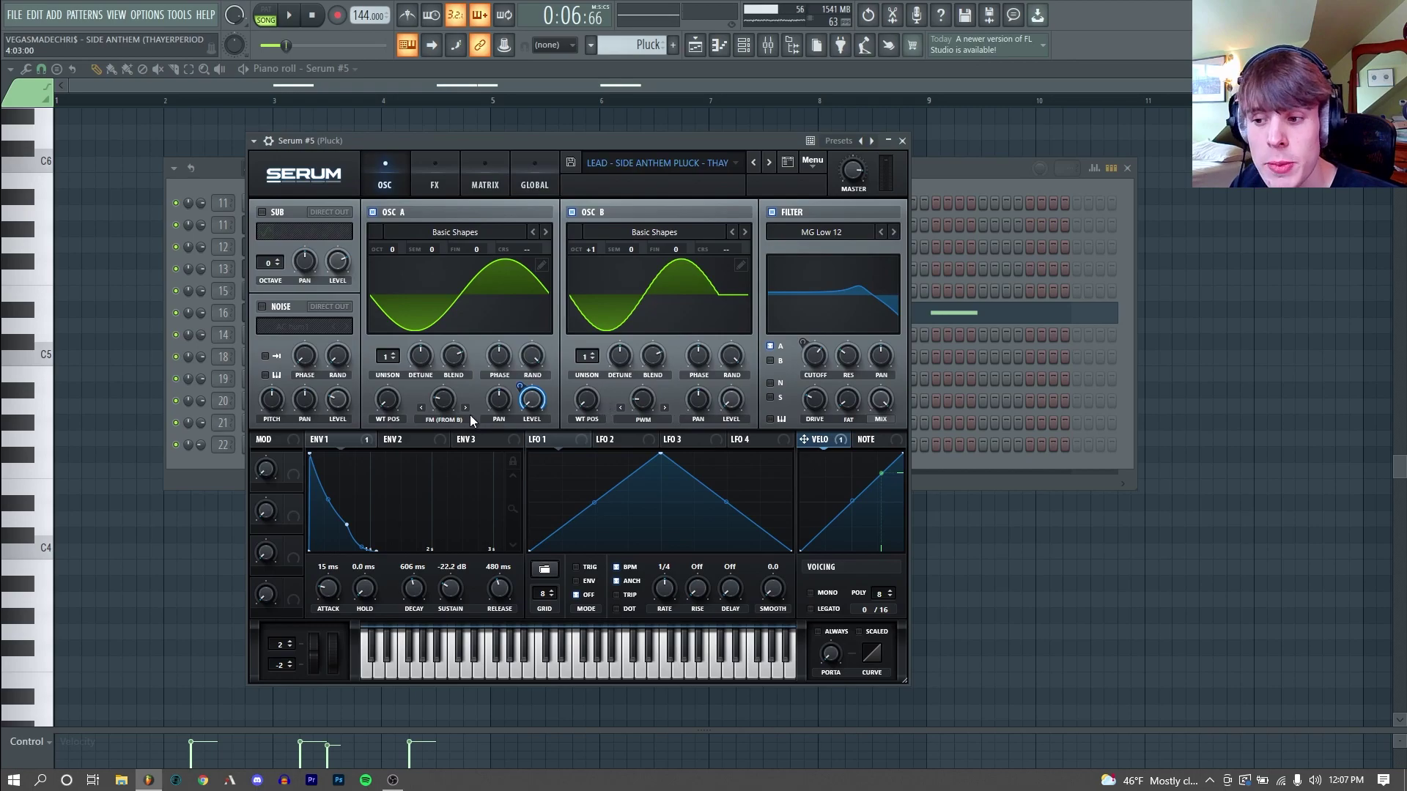
{"action": "mouse_move", "coordinate": [445, 402]}
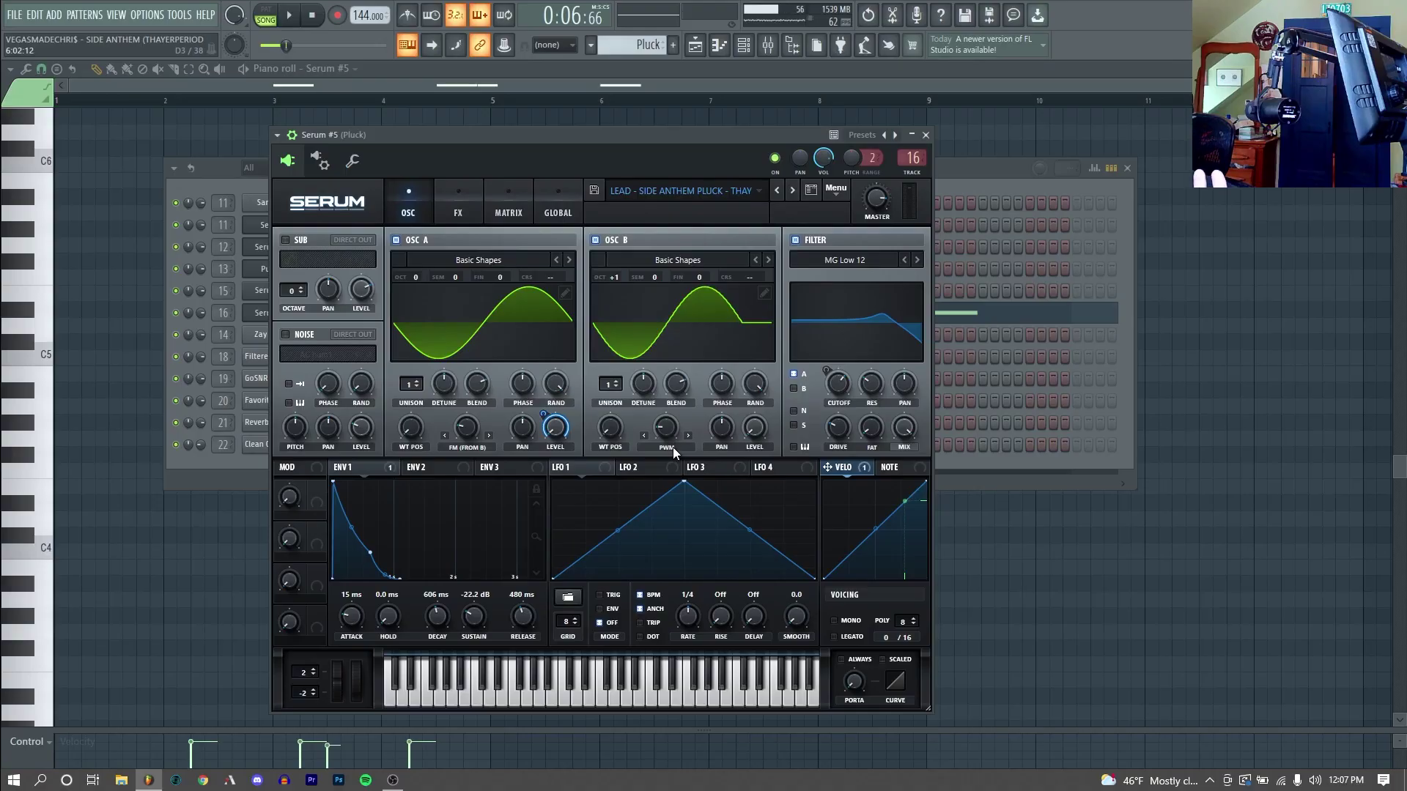
{"action": "mouse_move", "coordinate": [672, 425]}
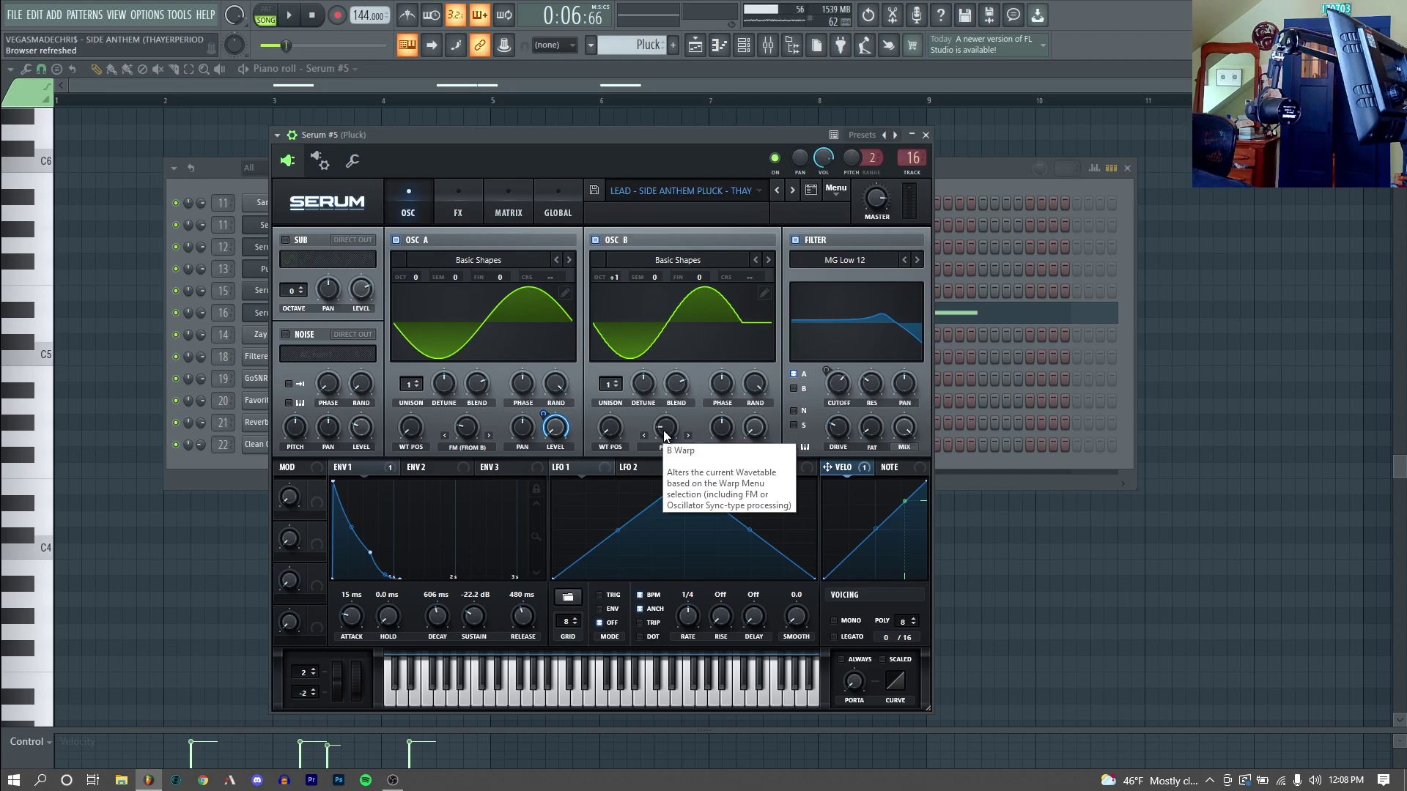
{"action": "mouse_move", "coordinate": [664, 435]}
{"action": "left_mouse_down"}
{"action": "mouse_move", "coordinate": [675, 354]}
{"action": "mouse_move", "coordinate": [667, 410]}
{"action": "left_mouse_up"}
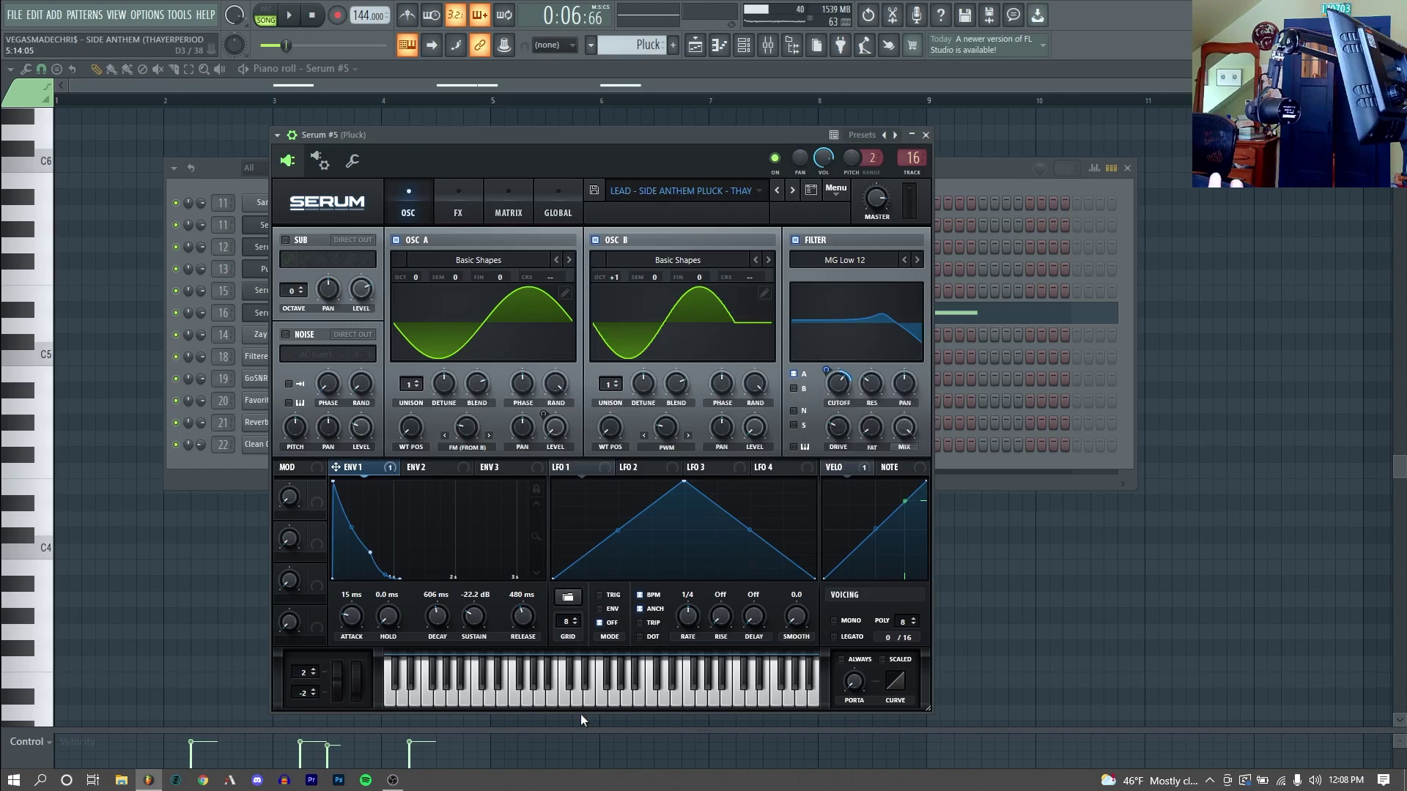
Enable chorus, delay and reverb in the Pluck's Serum FX rack and audition it.
{"action": "left_click", "coordinate": [458, 205]}
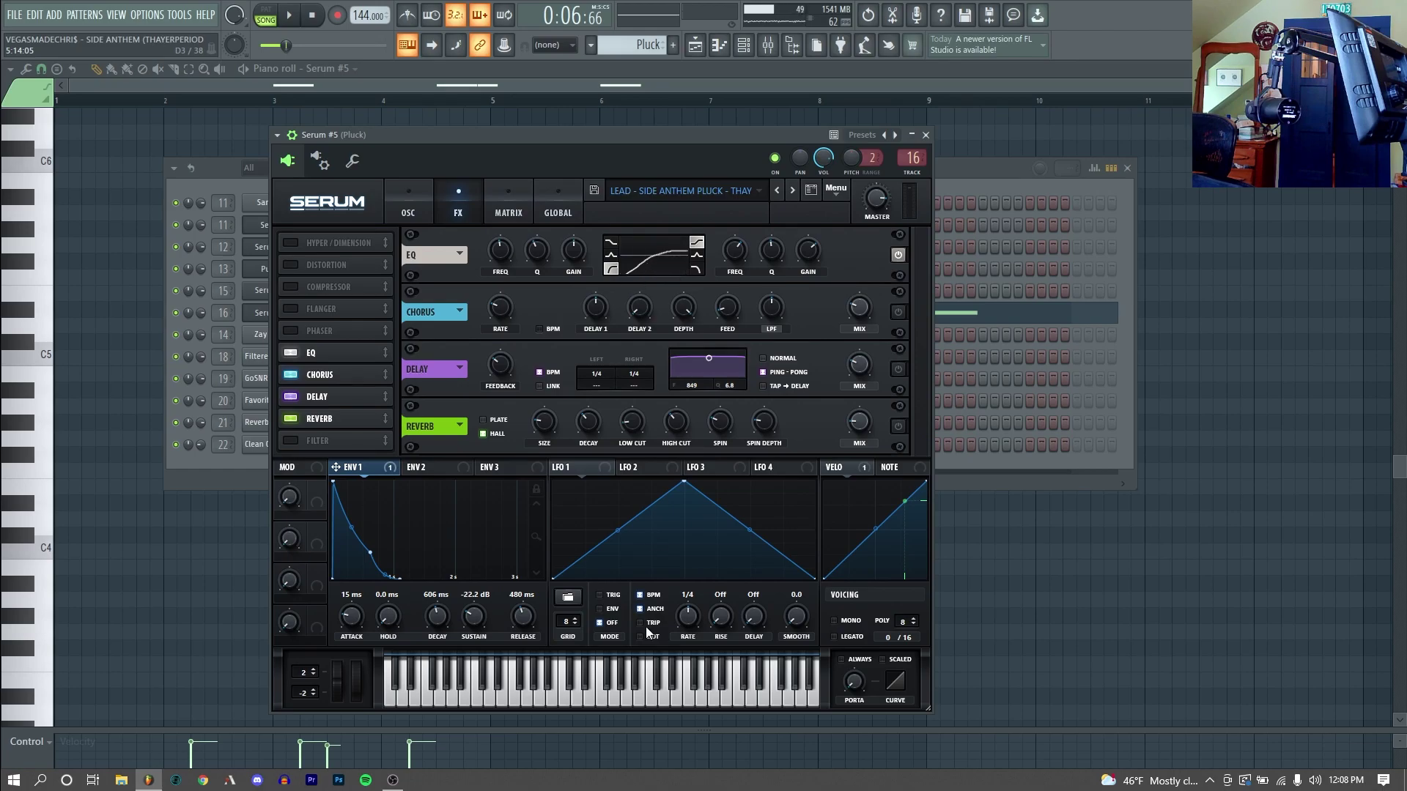
{"action": "left_click", "coordinate": [626, 704]}
{"action": "left_click", "coordinate": [897, 369]}
{"action": "left_click", "coordinate": [899, 426]}
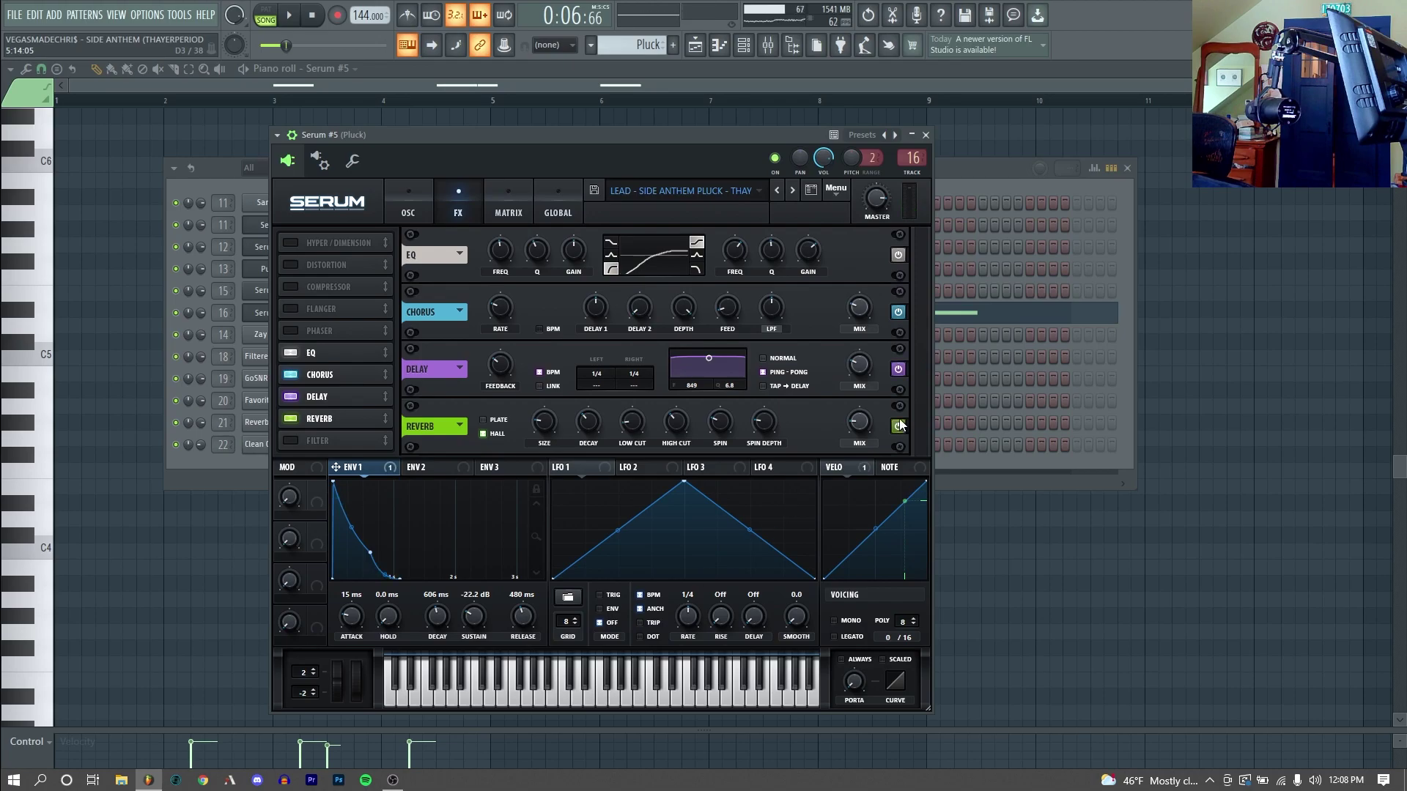
{"action": "left_click", "coordinate": [566, 699]}
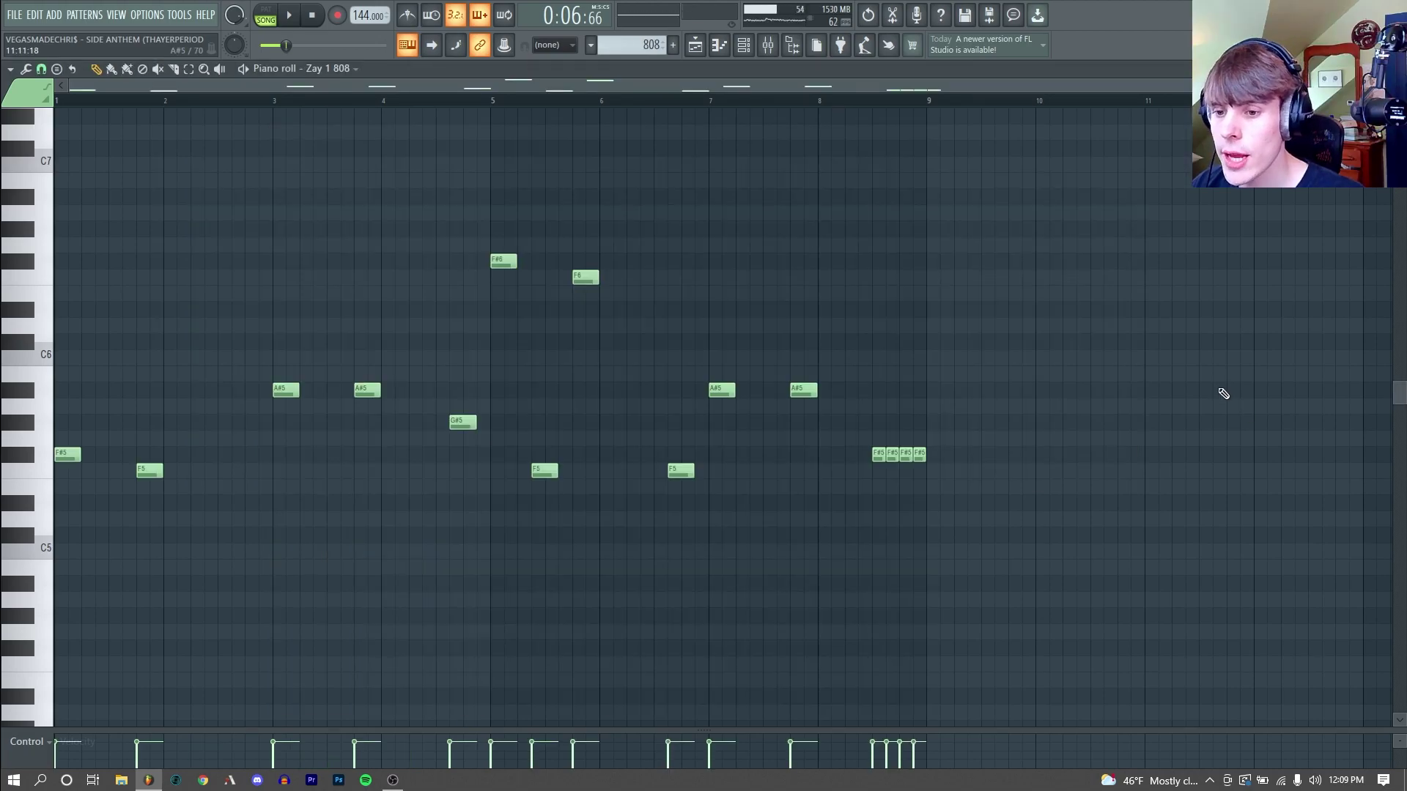
Play the 808 pattern, then play it again in the arrangement context.
{"action": "key", "text": "space"}
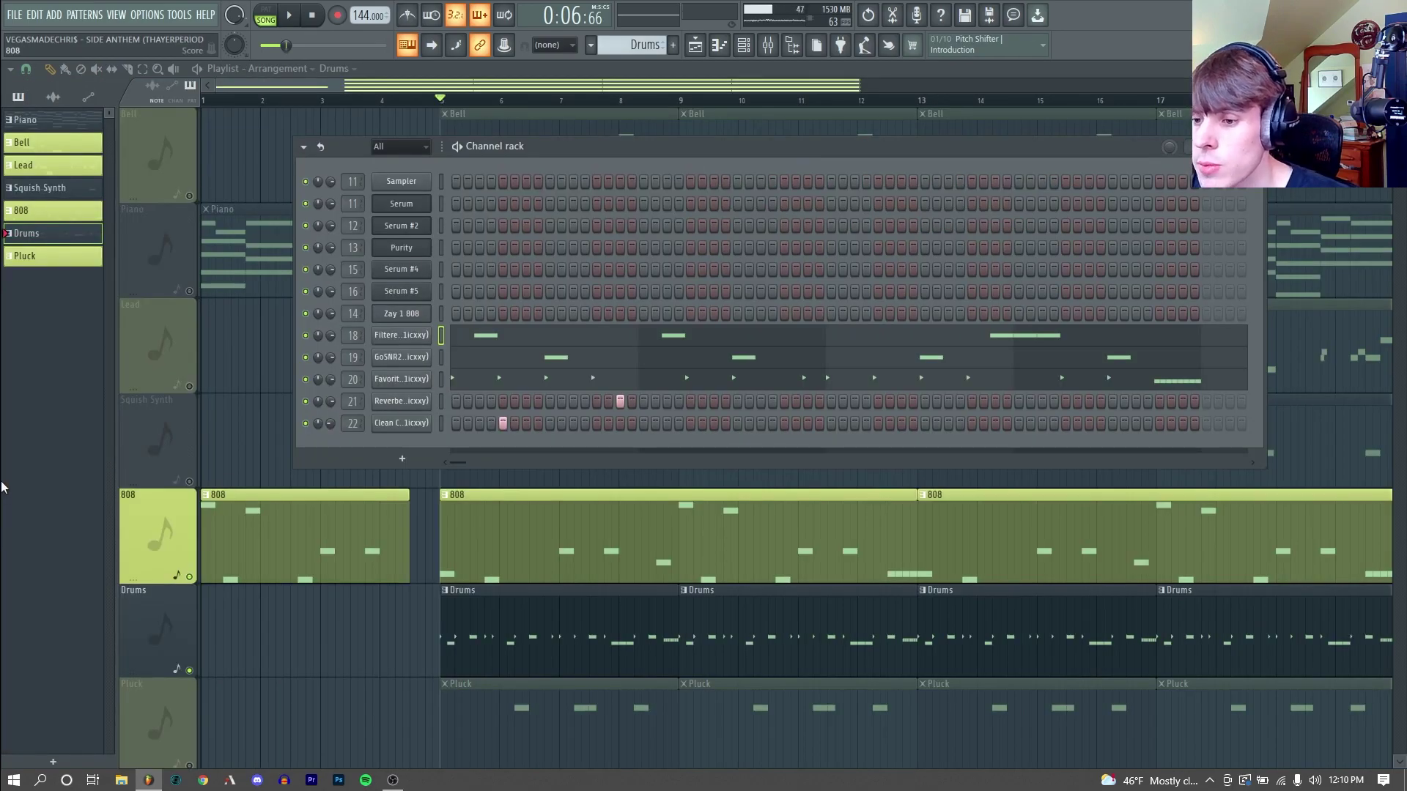
{"action": "key", "text": "space"}
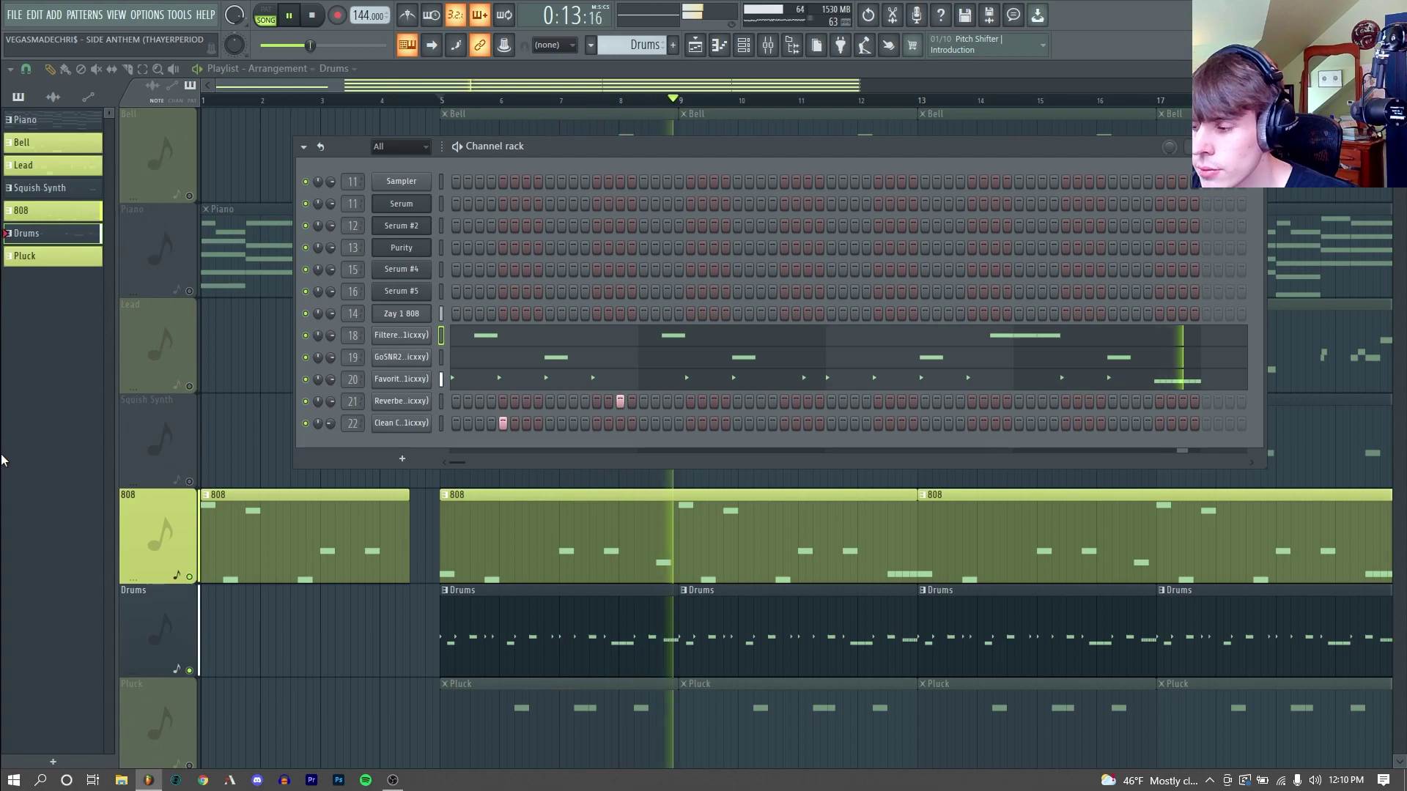
Stop playback and step through the Favorite Plugg HH, Reverbed Rimshot and other drum sample settings.
{"action": "key", "text": "space"}
{"action": "left_click", "coordinate": [401, 357]}
{"action": "left_click", "coordinate": [402, 379]}
{"action": "key", "text": "Down"}
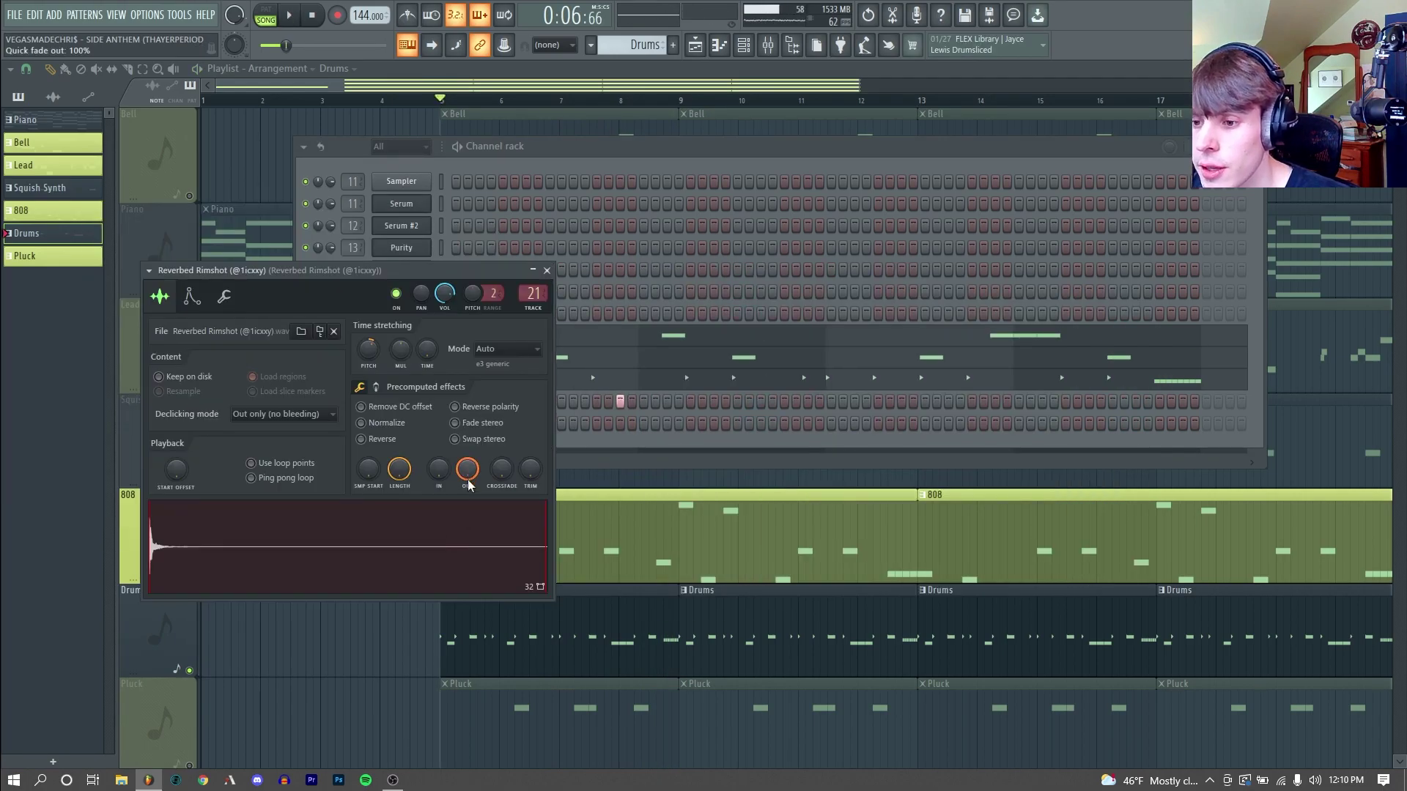
{"action": "key", "text": "Down"}
Inspect the Drums mixer track's Pro-C 2 and Radiator effects, then return to the playlist.
{"action": "key", "text": "F9"}
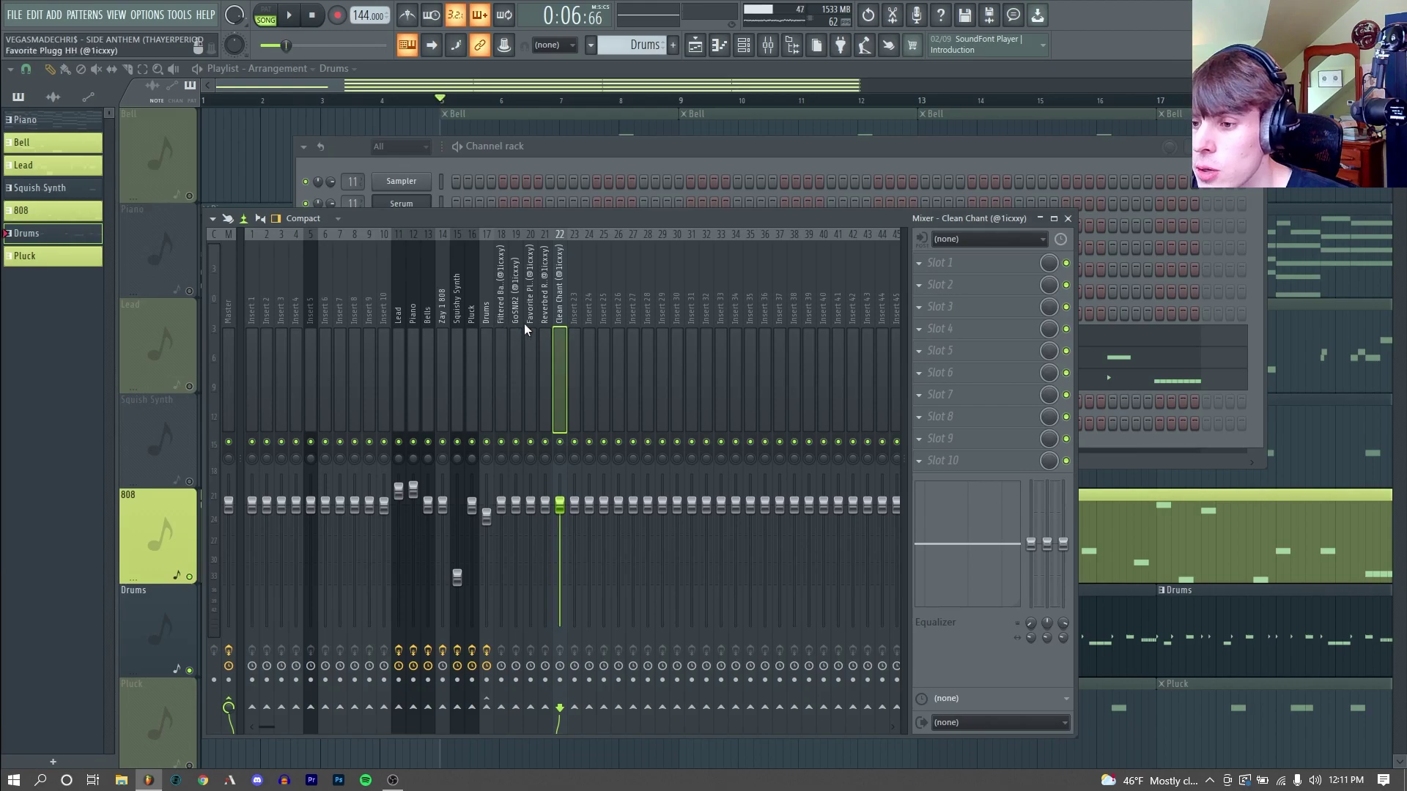
{"action": "left_click", "coordinate": [486, 319]}
{"action": "left_click", "coordinate": [989, 373]}
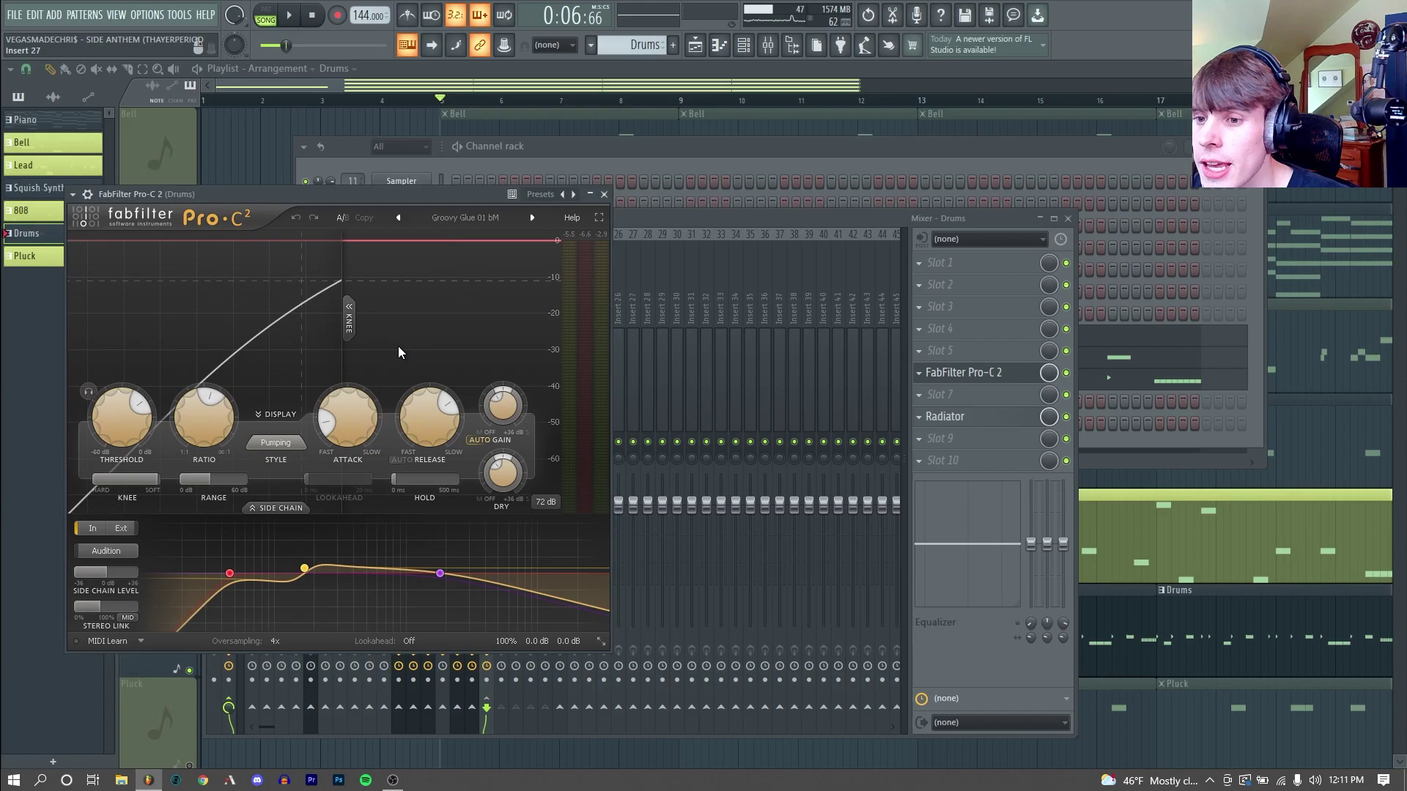
{"action": "left_click", "coordinate": [945, 416]}
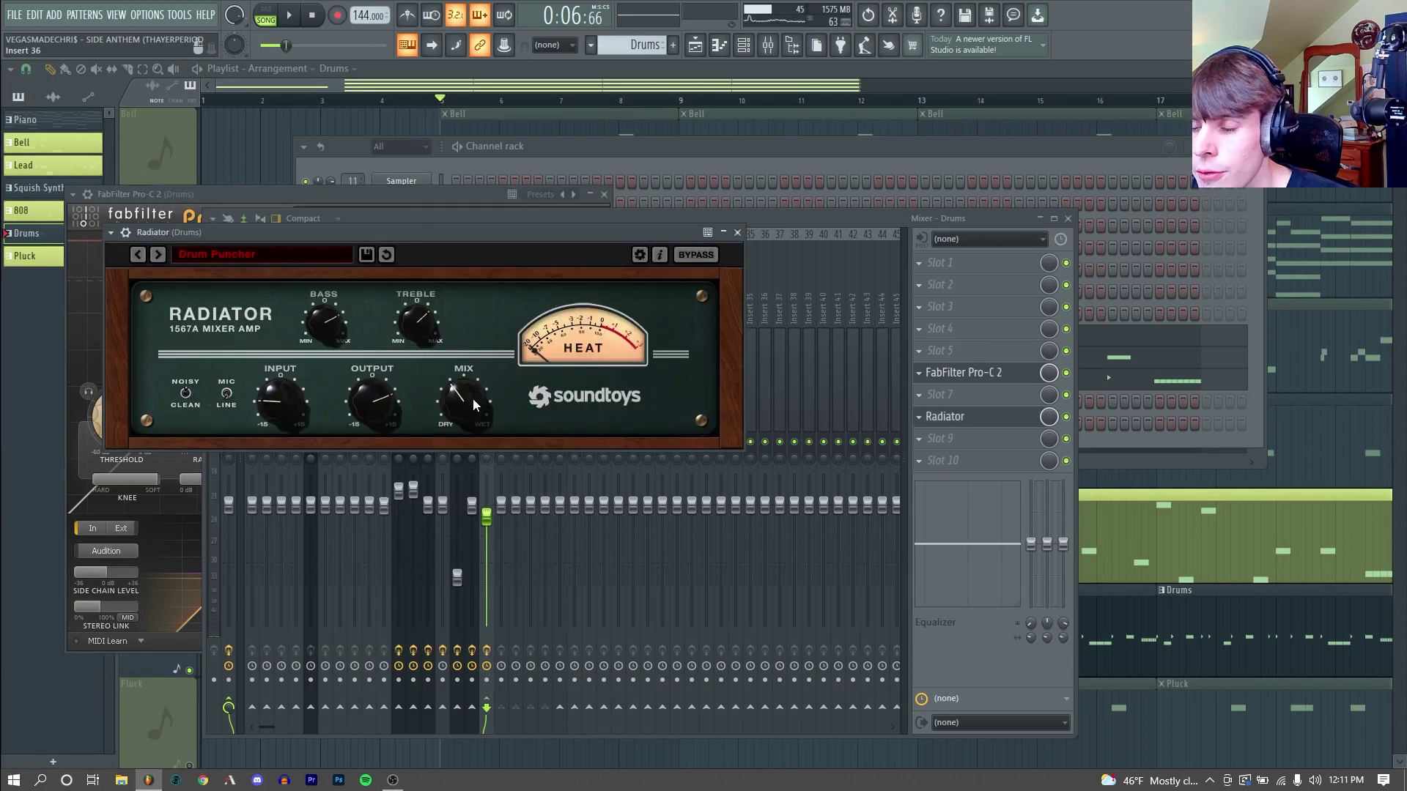
{"action": "left_click", "coordinate": [708, 55]}
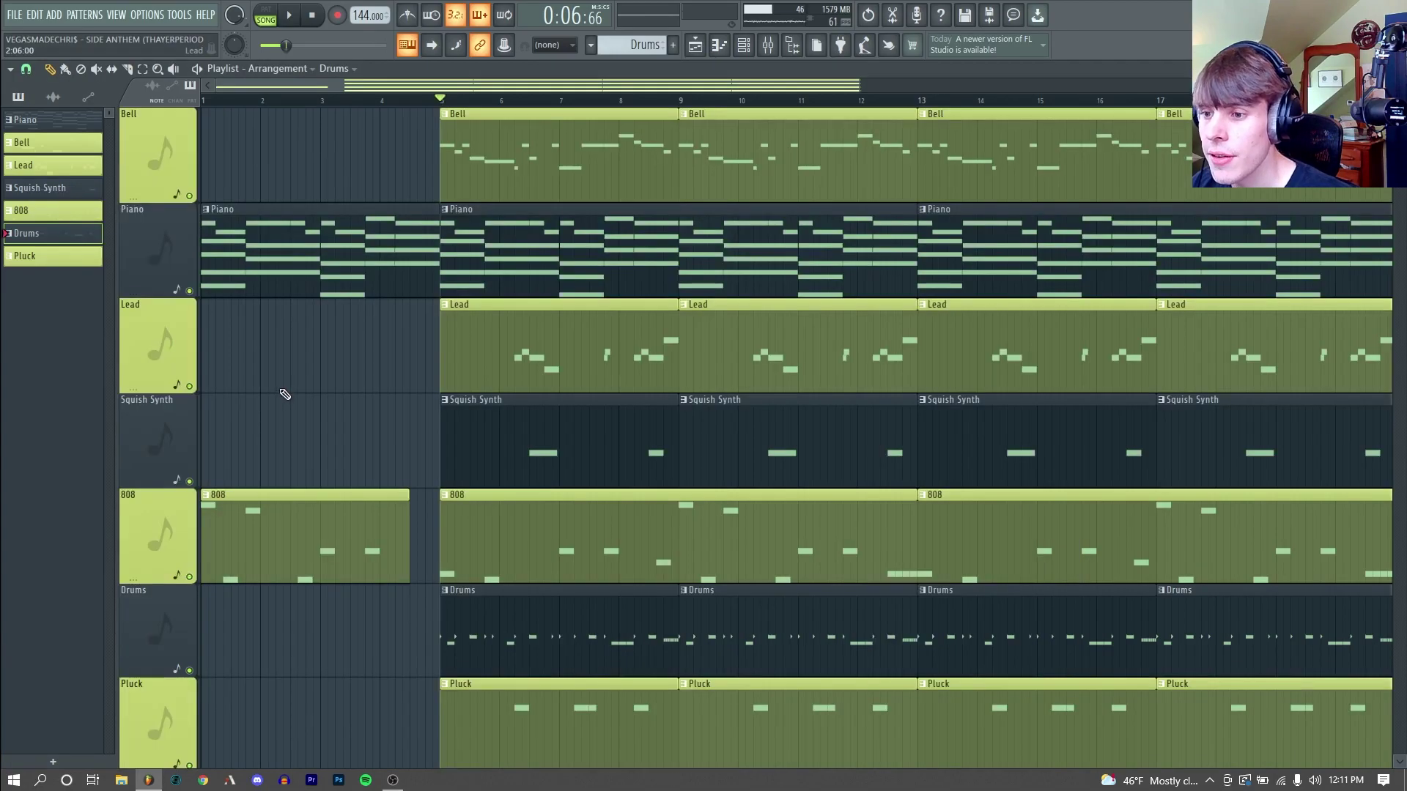
Play the full arrangement, then switch to the Patreon membership page in the browser.
{"action": "key", "text": "space"}
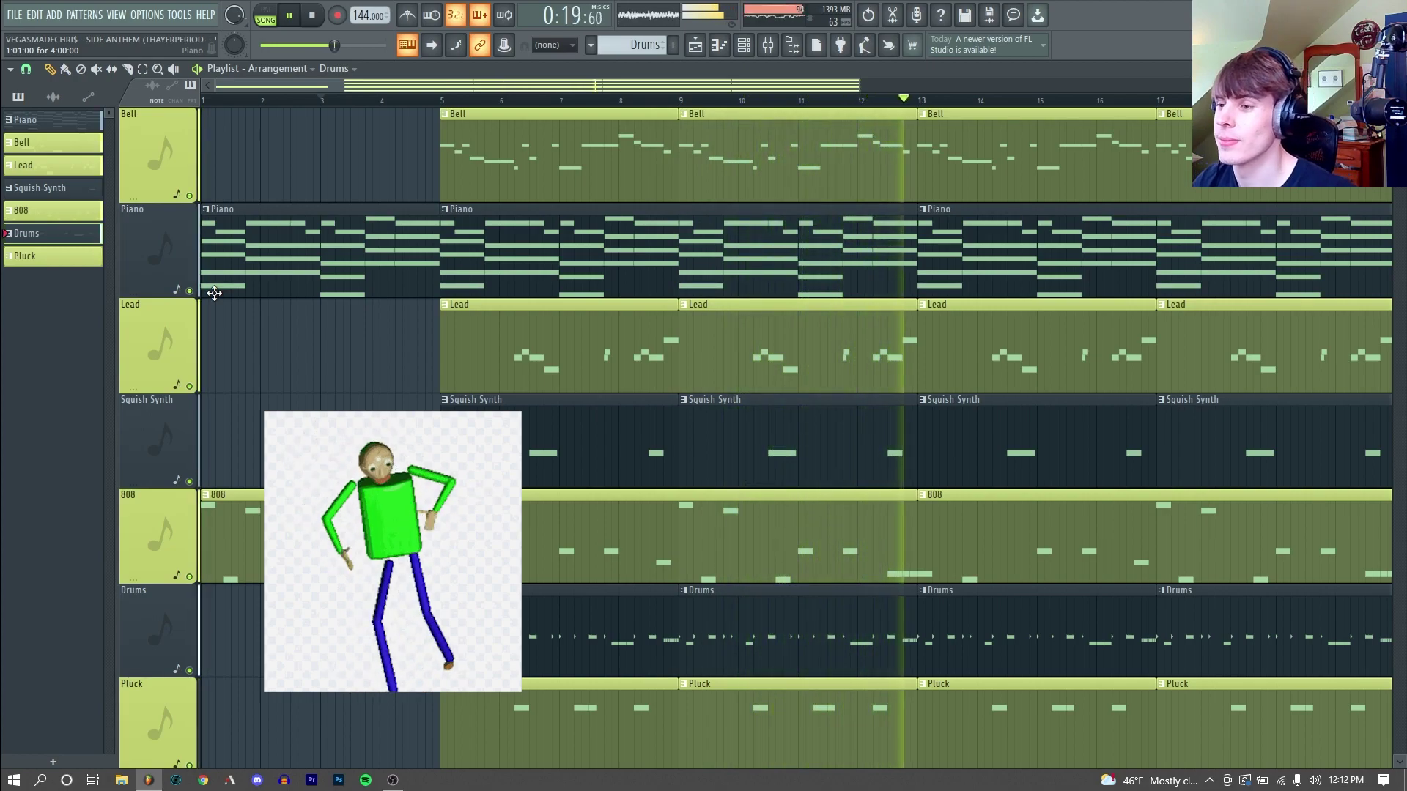
{"action": "left_click", "coordinate": [203, 780]}
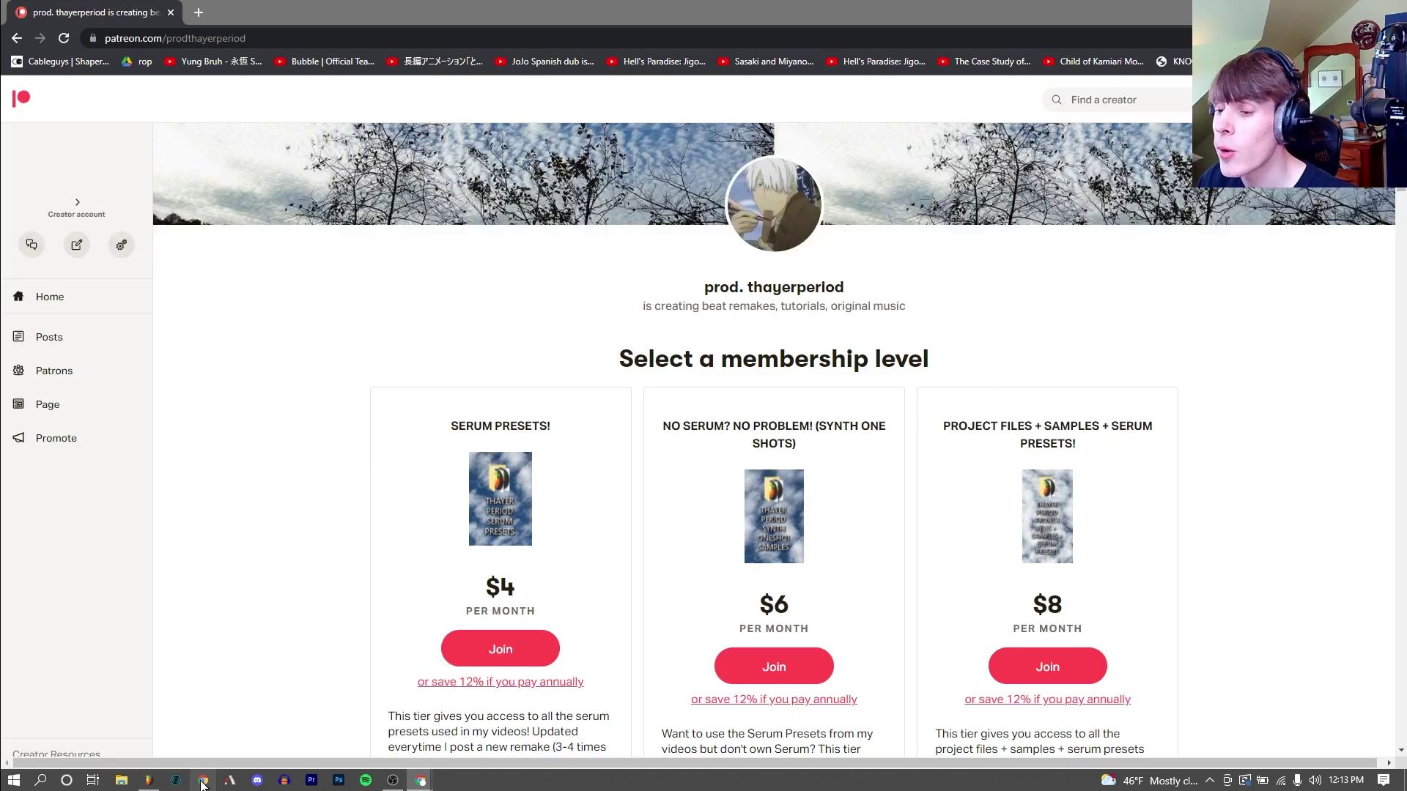
Close the Patreon browser page to return to the FL Studio playlist.
{"action": "key", "text": "ctrl+w"}
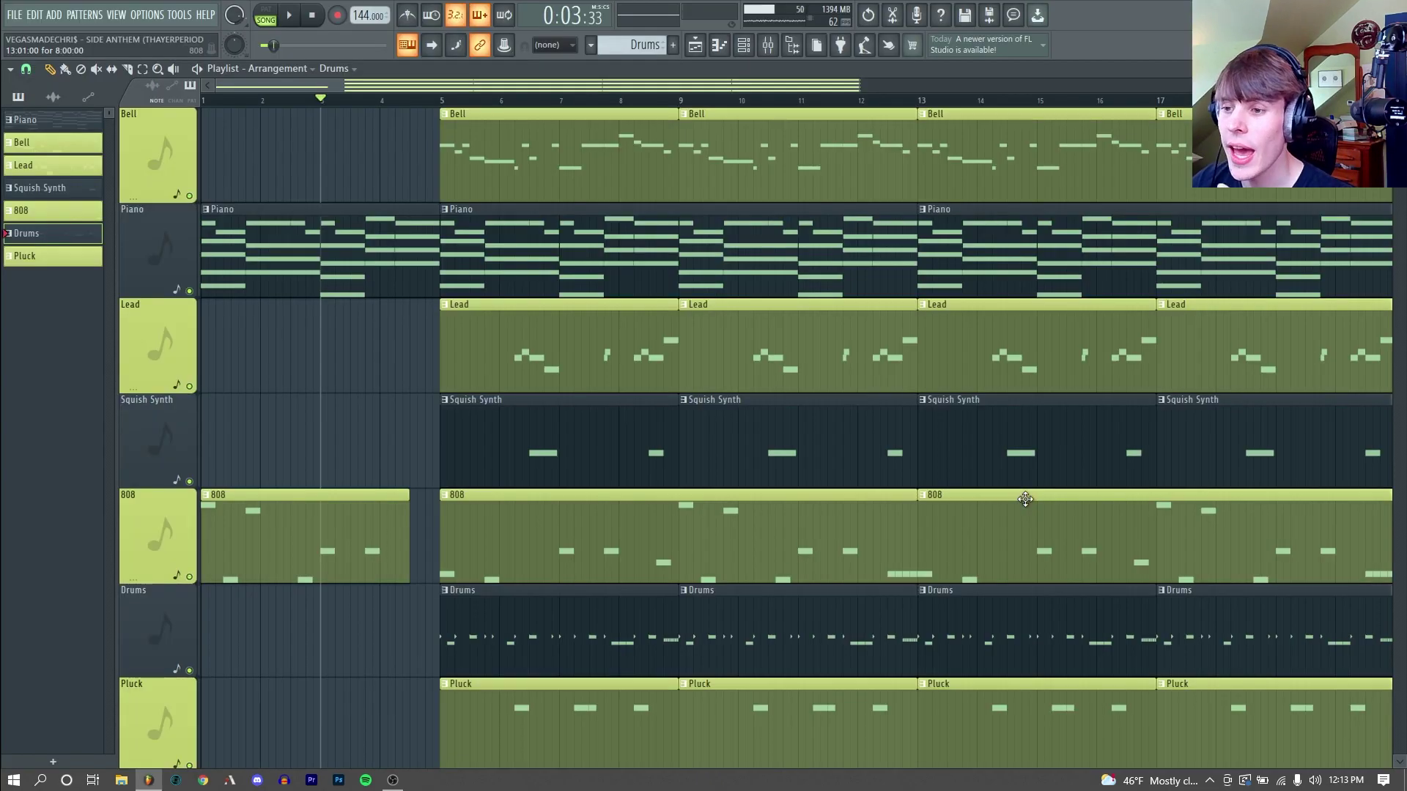